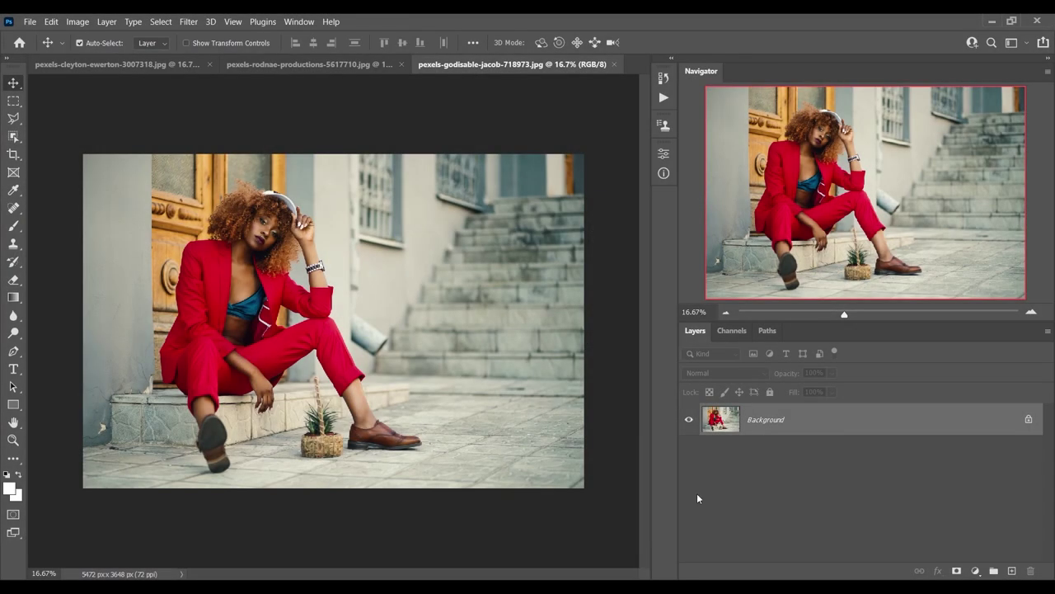
Step: Duplicate the Background layer and convert Layer 1 into a smart object
{"action": "key", "text": "ctrl+j"}
{"action": "right_click", "coordinate": [823, 424]}
{"action": "left_click", "coordinate": [874, 191]}
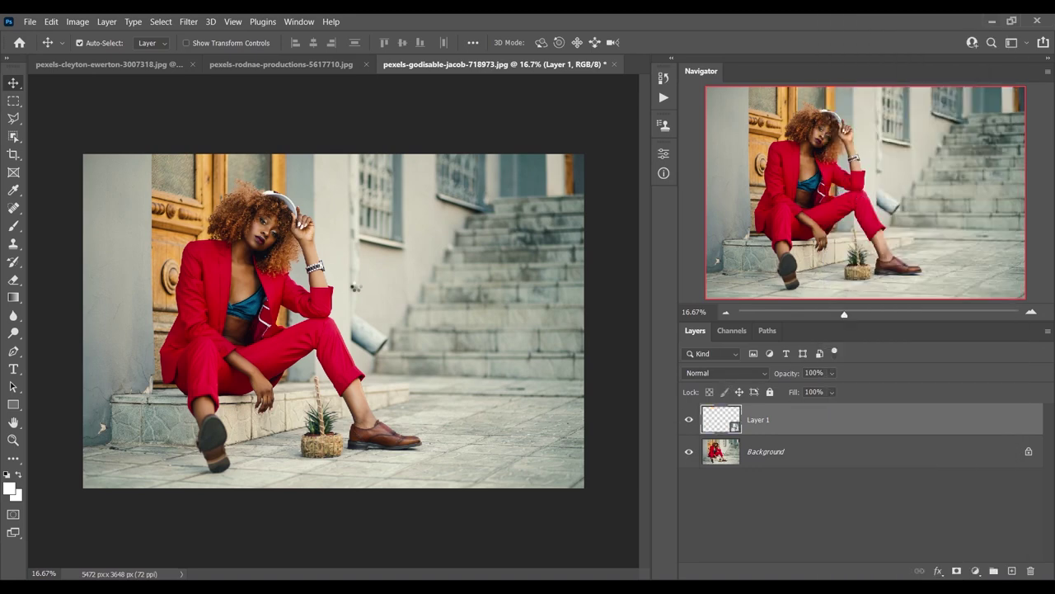
Step: Apply the Camera Raw Filter to Layer 1 and show its Basic panel
{"action": "left_click", "coordinate": [189, 23]}
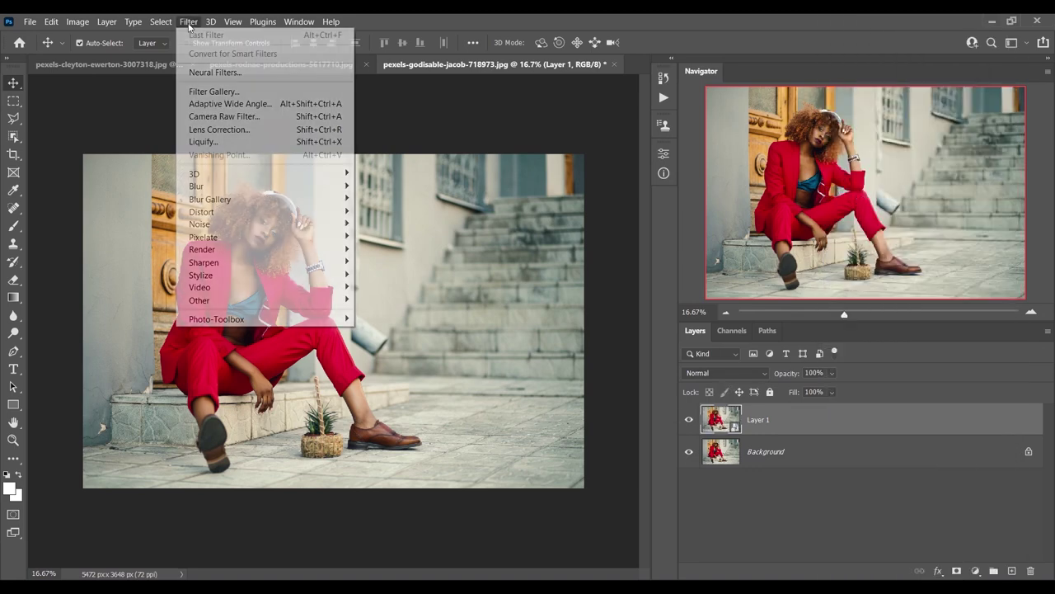
{"action": "left_click", "coordinate": [239, 116]}
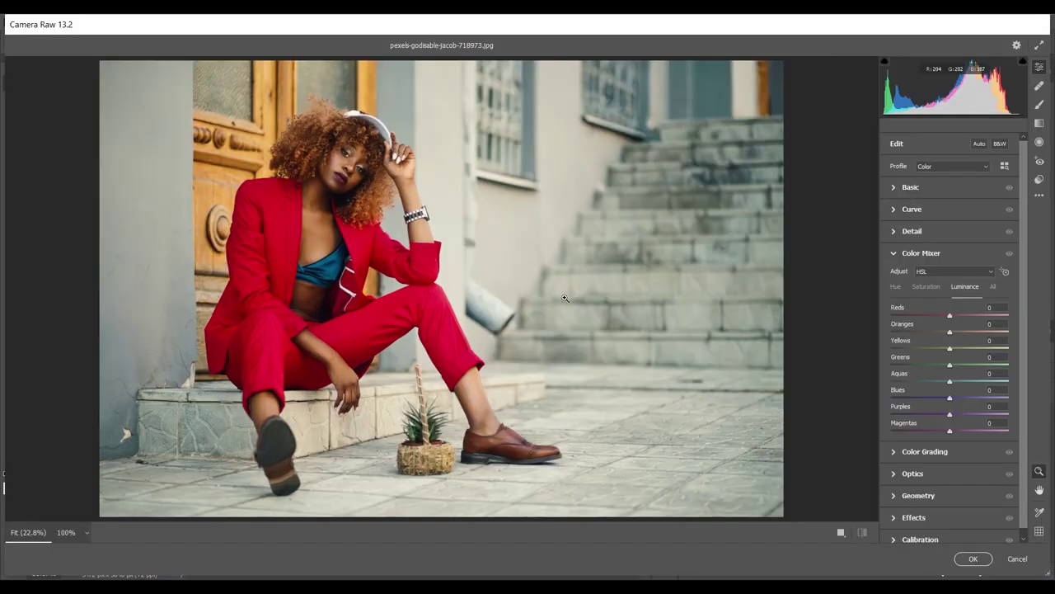
{"action": "left_click", "coordinate": [911, 188]}
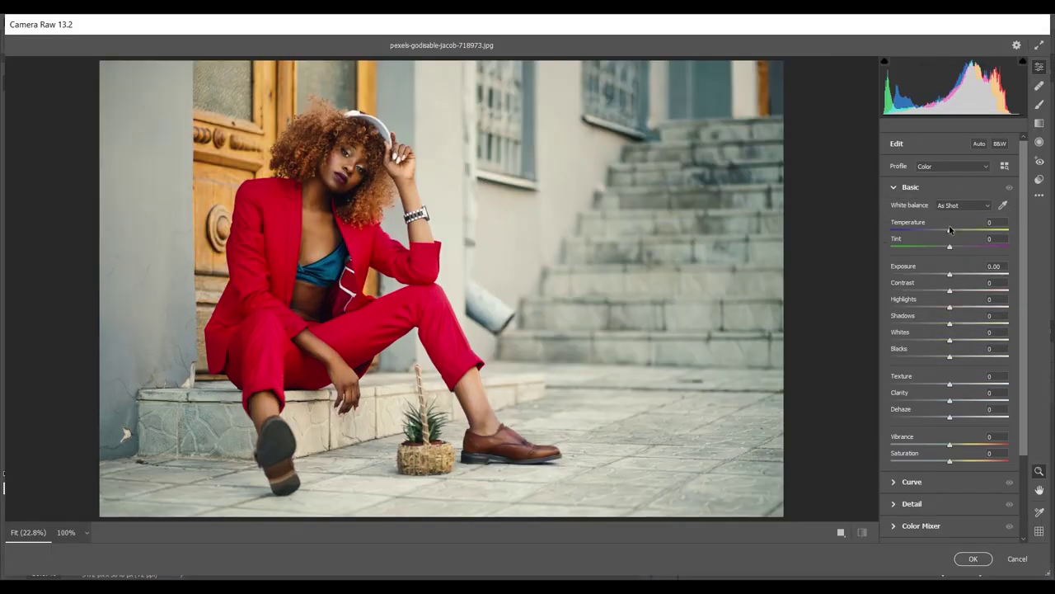
Step: Set the white balance to Temperature +4 and Tint -10
{"action": "left_click_drag", "start_coordinate": [950, 231], "coordinate": [952, 231]}
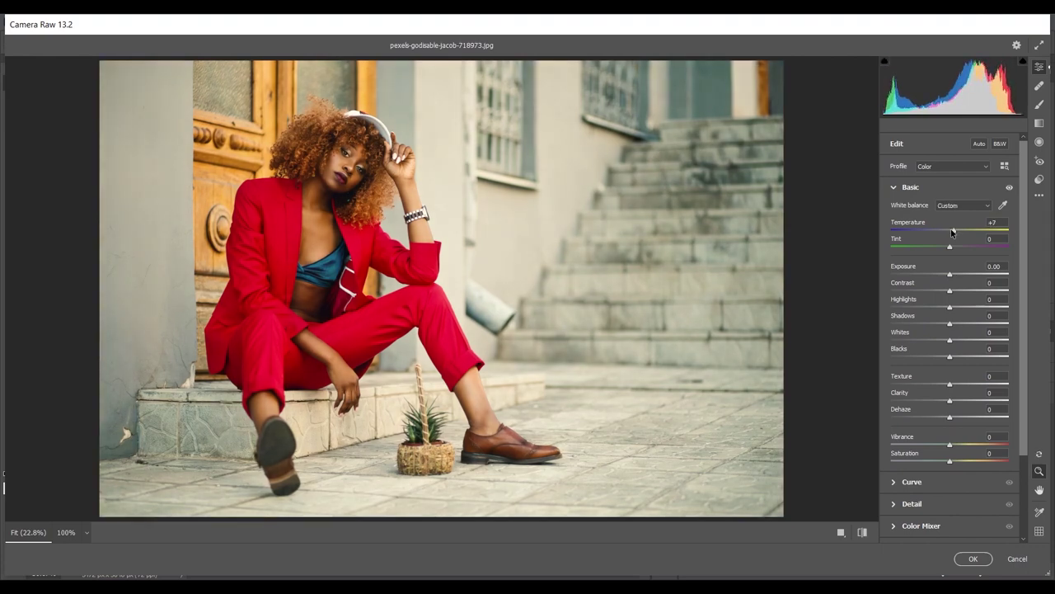
{"action": "left_click_drag", "start_coordinate": [952, 231], "coordinate": [952, 231]}
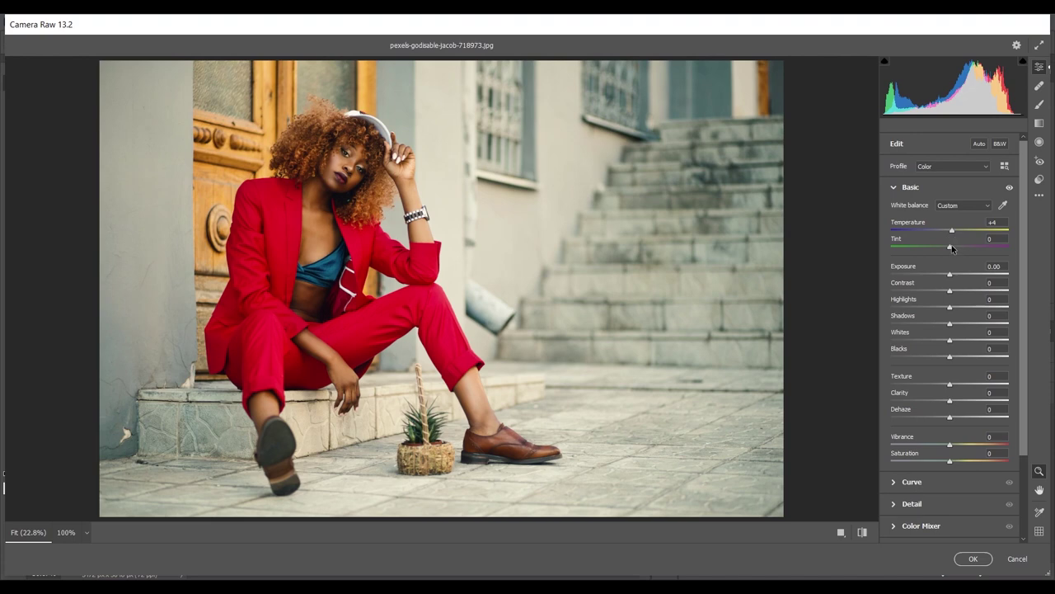
{"action": "left_click_drag", "start_coordinate": [951, 247], "coordinate": [942, 247]}
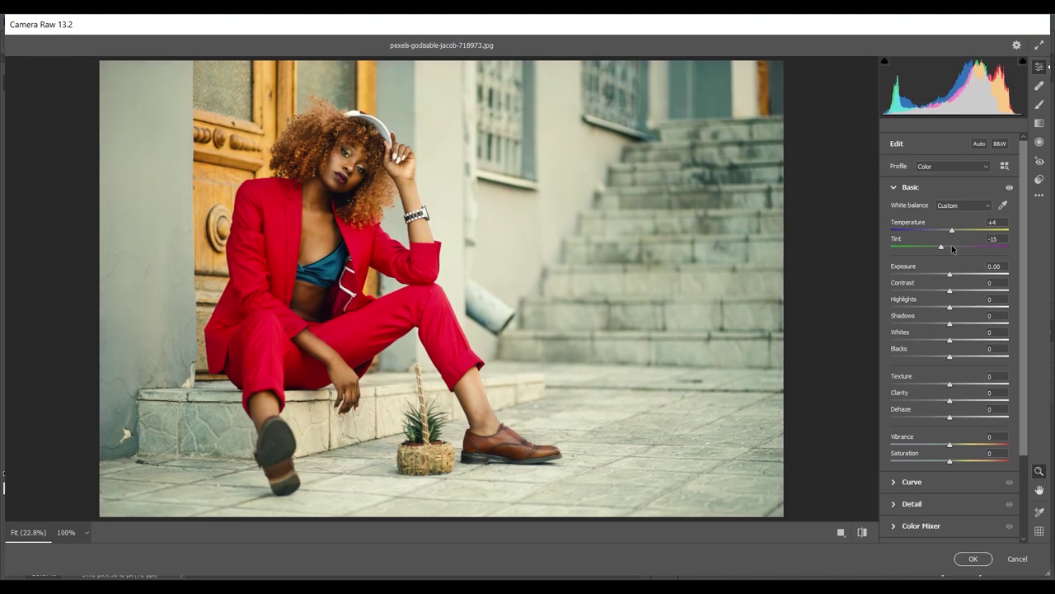
{"action": "key", "text": "Up"}
{"action": "key", "text": "Up"}
{"action": "key", "text": "Up"}
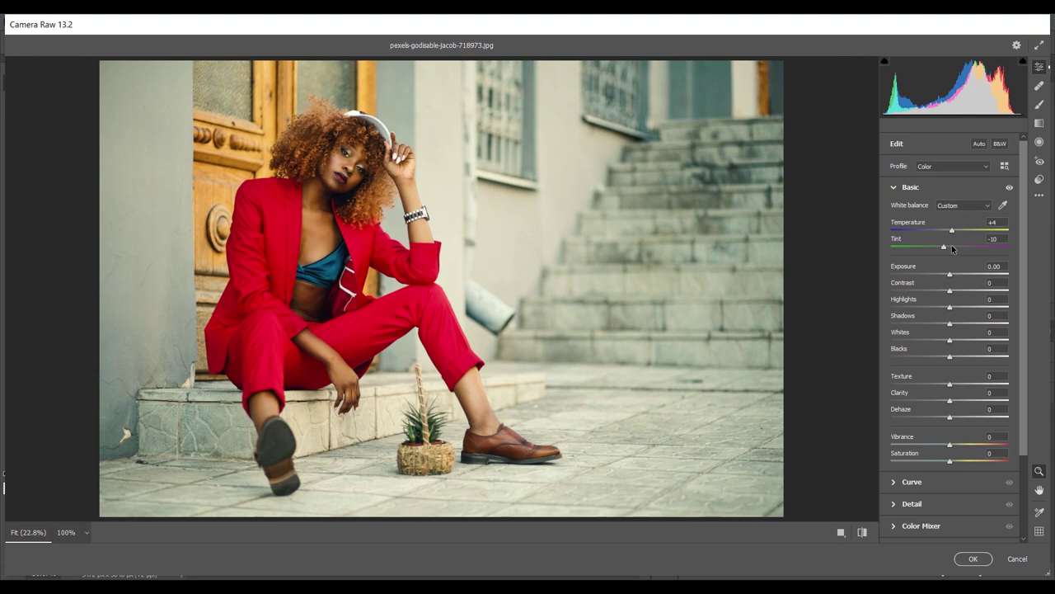
Step: Set Exposure -0.40, Contrast -1, Highlights +10, Shadows +17, Whites -10 and Blacks +12
{"action": "left_click_drag", "start_coordinate": [949, 276], "coordinate": [946, 275]}
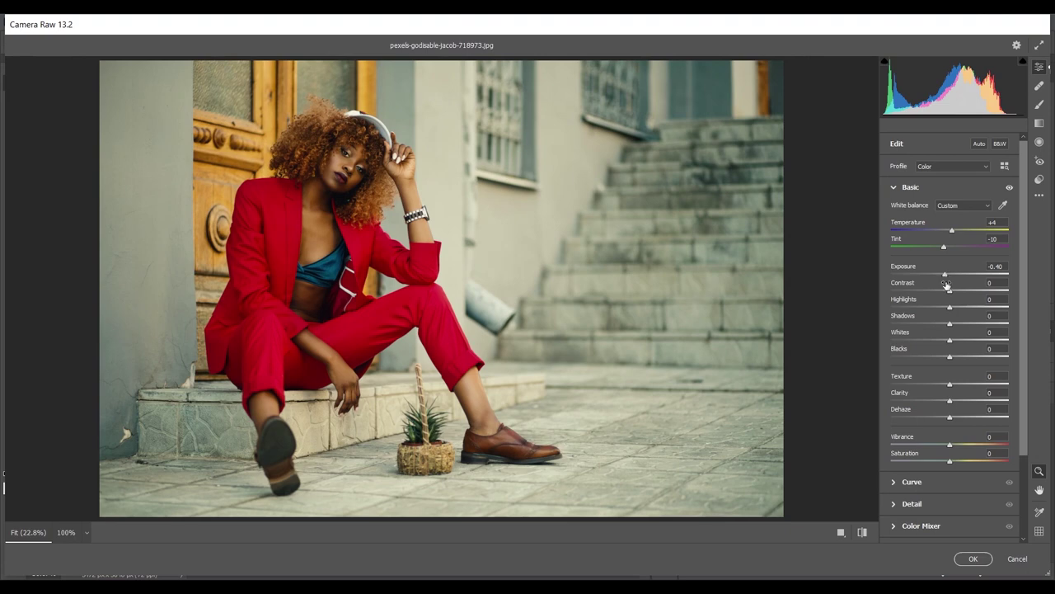
{"action": "left_click", "coordinate": [949, 292]}
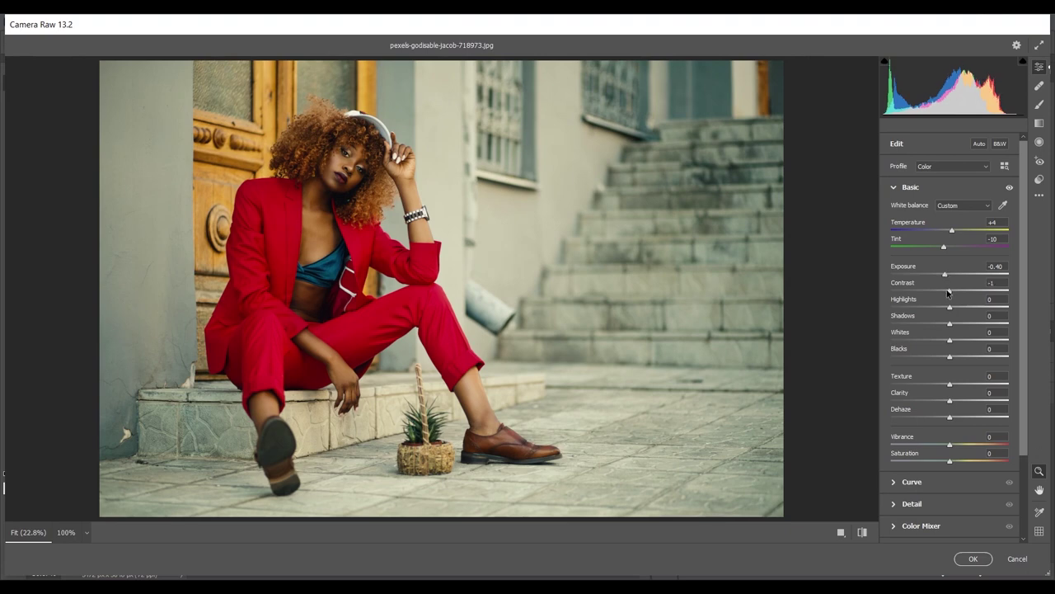
{"action": "left_click_drag", "start_coordinate": [950, 307], "coordinate": [959, 310]}
{"action": "left_click_drag", "start_coordinate": [954, 321], "coordinate": [959, 324]}
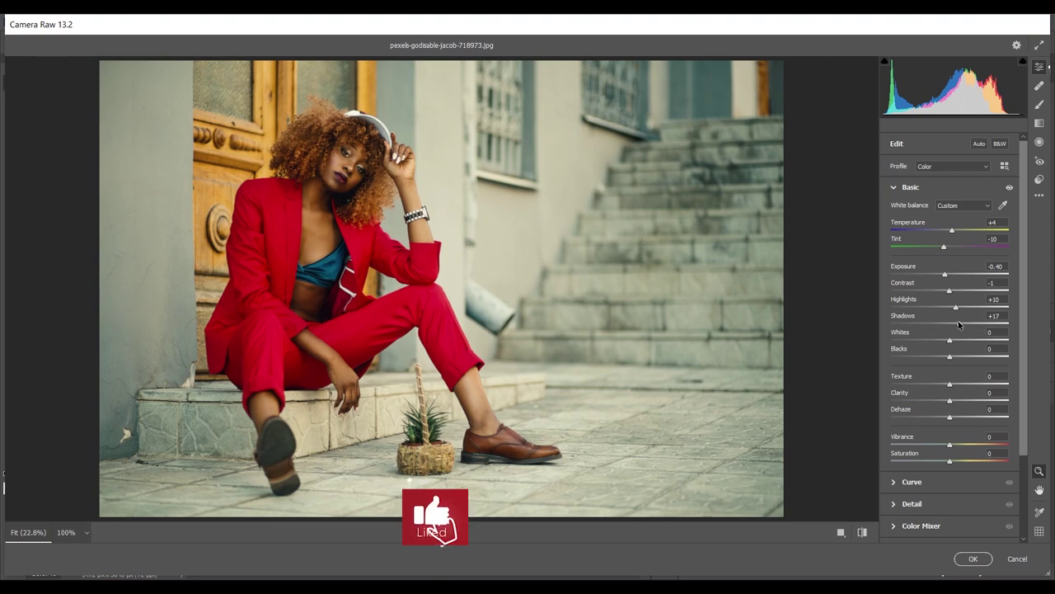
{"action": "mouse_move", "coordinate": [956, 340]}
{"action": "left_mouse_down"}
{"action": "mouse_move", "coordinate": [944, 340]}
{"action": "mouse_move", "coordinate": [952, 359]}
{"action": "left_mouse_up"}
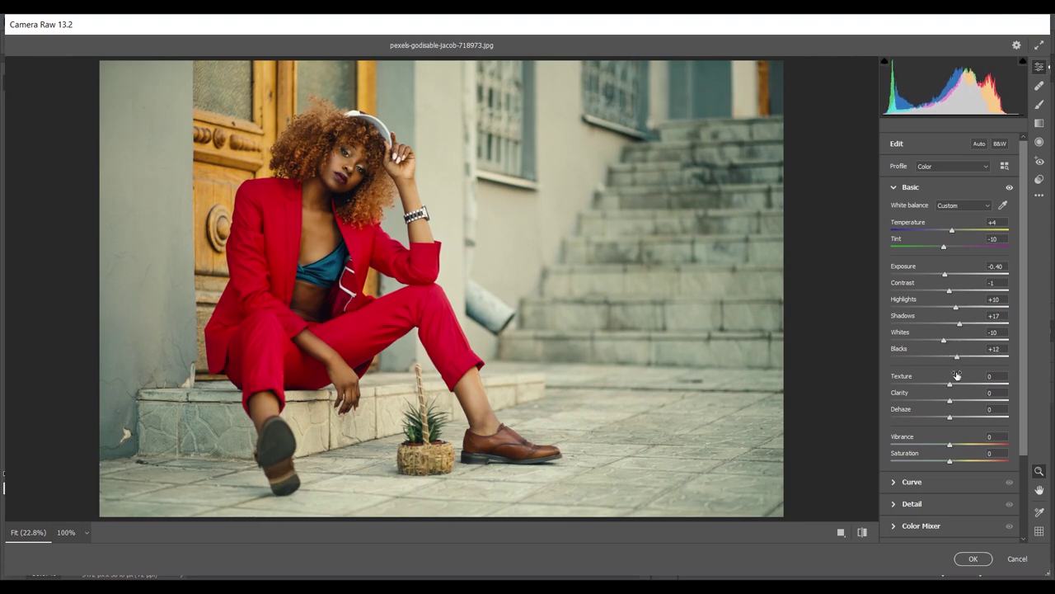
Step: Raise Texture to +9, Clarity to +17, Vibrance to +16 and Saturation to +4
{"action": "mouse_move", "coordinate": [949, 397]}
{"action": "left_mouse_down"}
{"action": "mouse_move", "coordinate": [957, 385]}
{"action": "mouse_move", "coordinate": [947, 385]}
{"action": "left_mouse_up"}
{"action": "left_click_drag", "start_coordinate": [952, 401], "coordinate": [963, 401]}
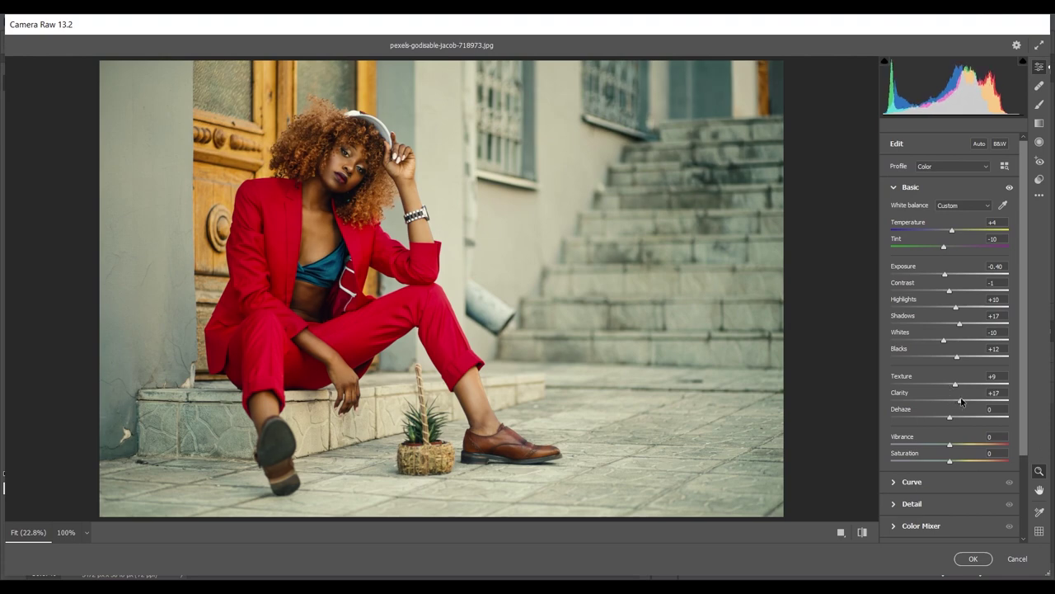
{"action": "left_click_drag", "start_coordinate": [949, 445], "coordinate": [960, 445]}
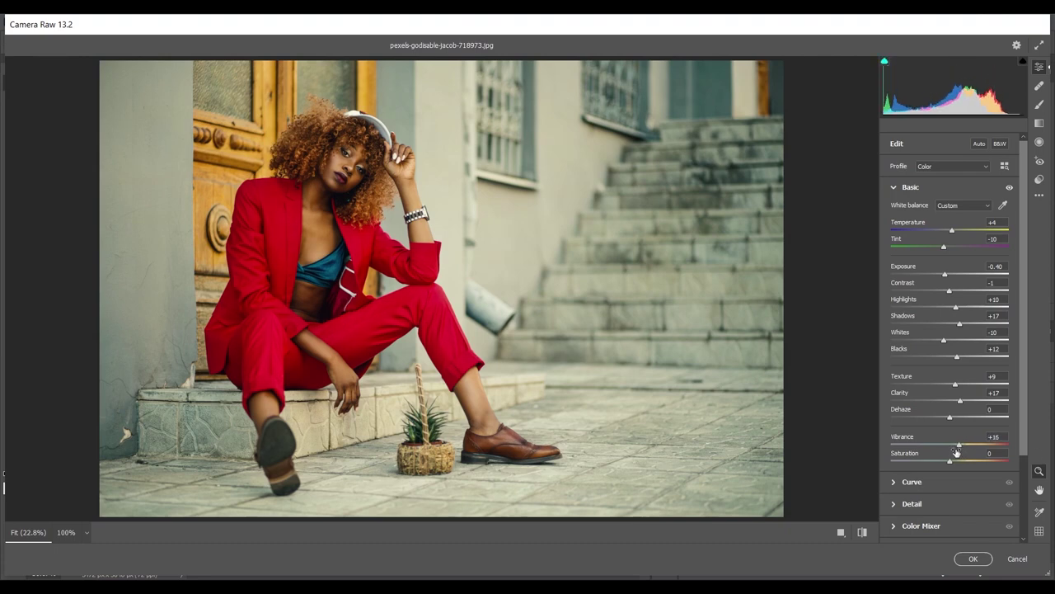
{"action": "left_click_drag", "start_coordinate": [952, 463], "coordinate": [952, 463]}
{"action": "scroll", "coordinate": [965, 450], "scroll_direction": "down", "scroll_amount": 3}
{"action": "scroll", "coordinate": [963, 426], "scroll_direction": "down", "scroll_amount": 1}
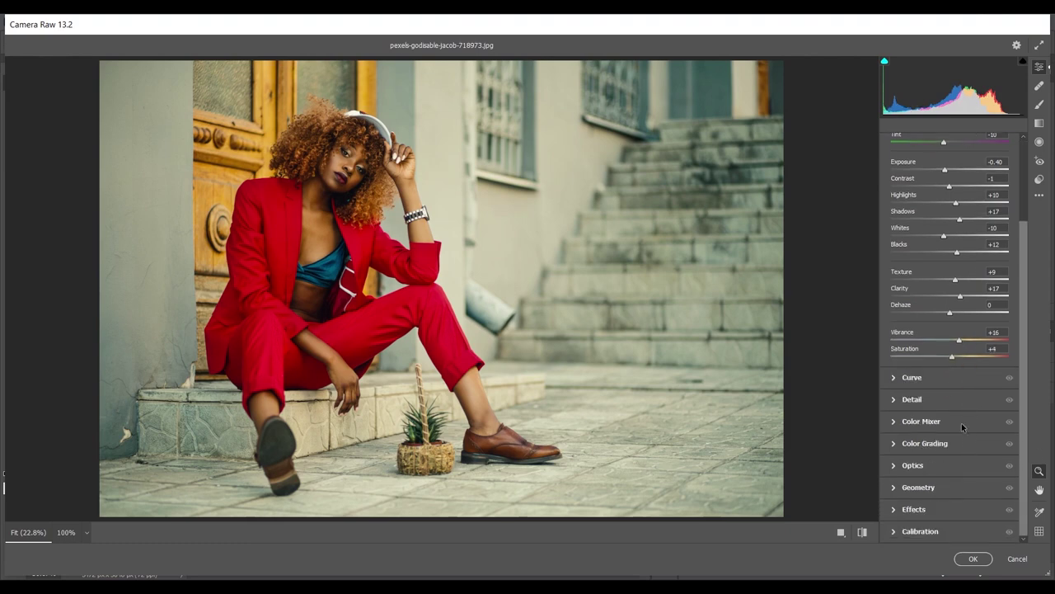
Step: Add a shadow point on the point curve and lift the black endpoint
{"action": "left_click", "coordinate": [945, 378]}
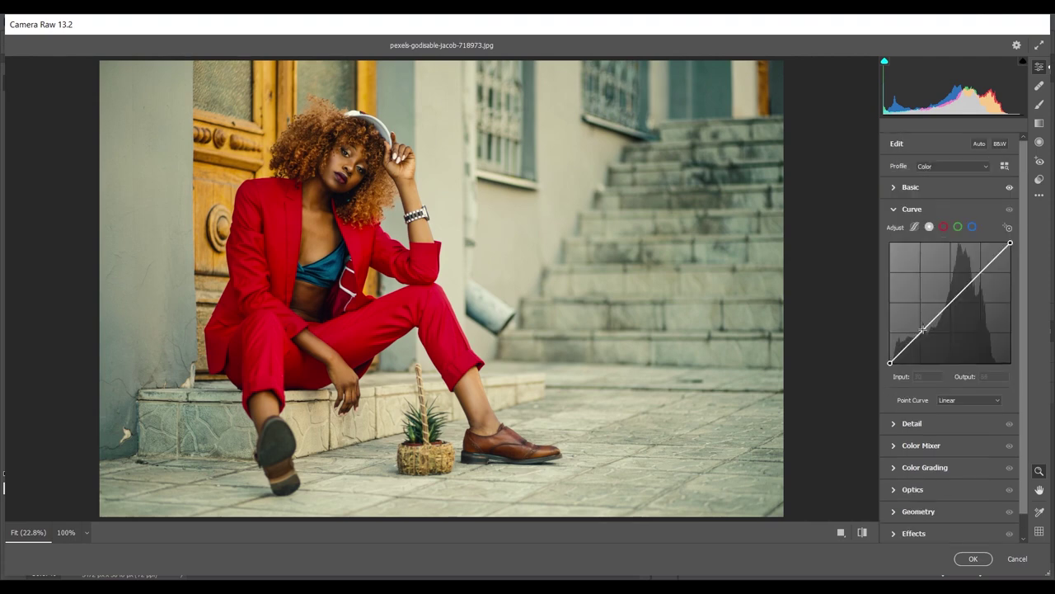
{"action": "left_click_drag", "start_coordinate": [923, 330], "coordinate": [931, 327]}
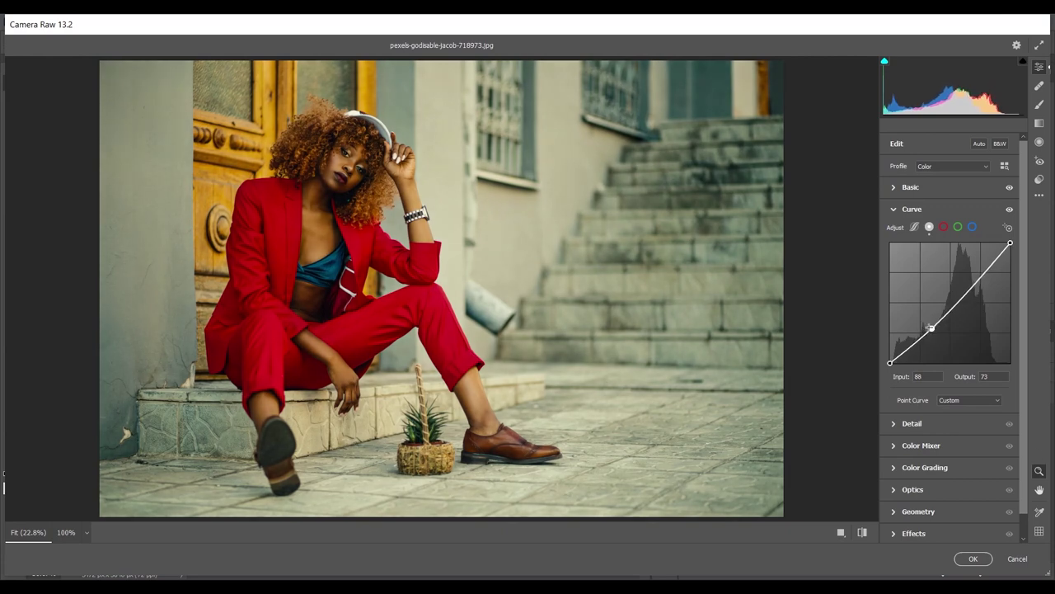
{"action": "left_click_drag", "start_coordinate": [930, 328], "coordinate": [931, 325]}
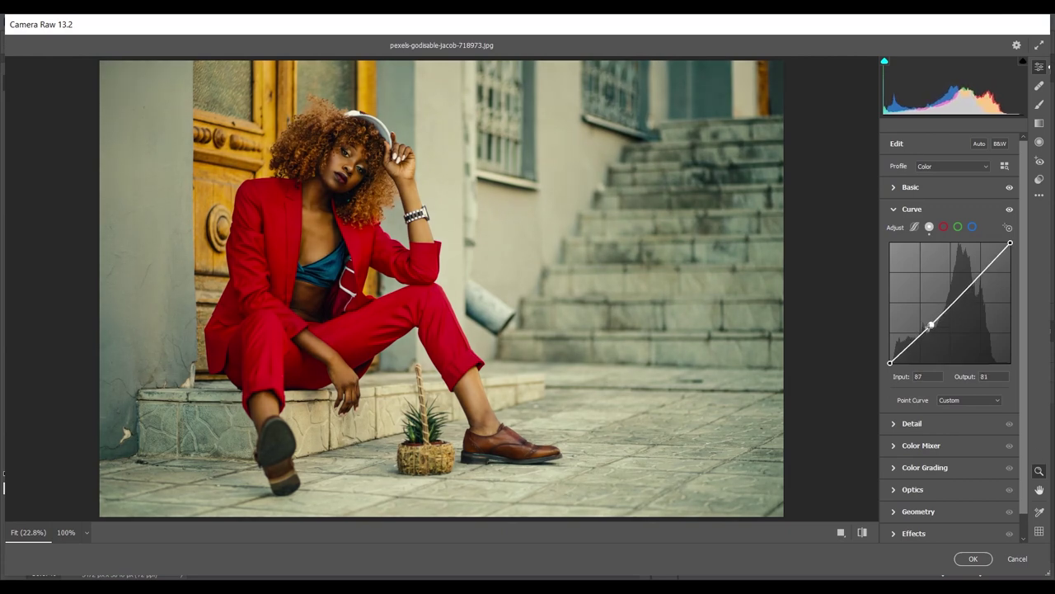
{"action": "left_click", "coordinate": [891, 363]}
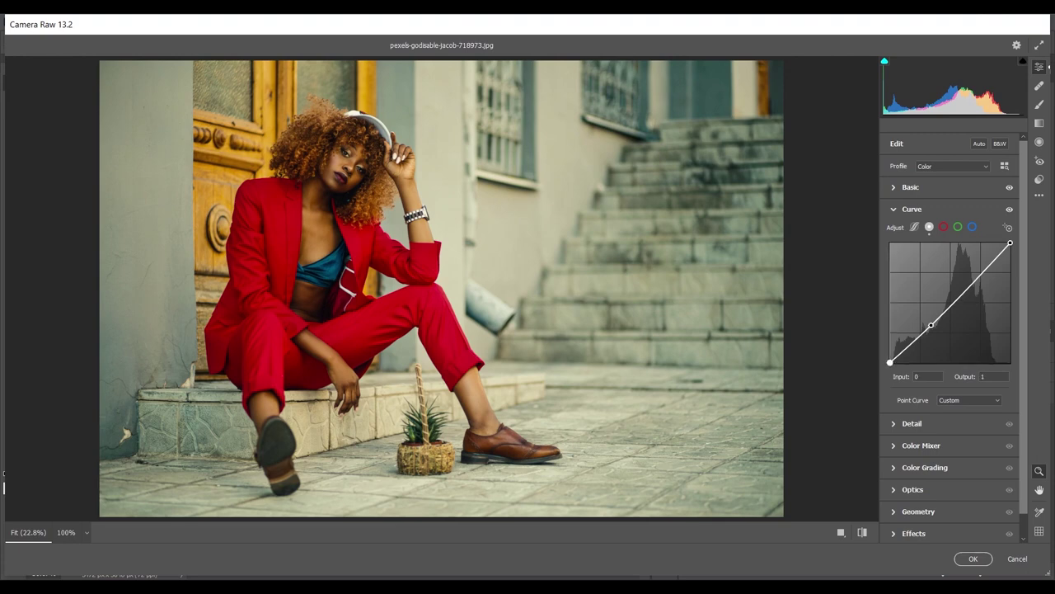
{"action": "left_click_drag", "start_coordinate": [891, 362], "coordinate": [879, 352]}
Step: Add and brighten an upper-midtone point on the point curve
{"action": "left_click", "coordinate": [959, 300]}
{"action": "left_click_drag", "start_coordinate": [959, 299], "coordinate": [961, 298]}
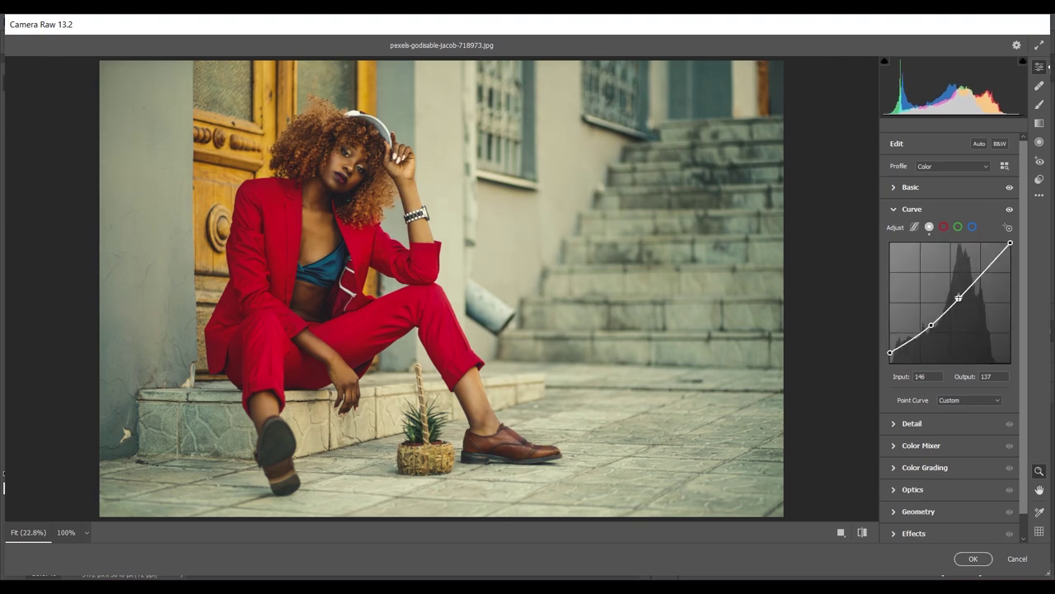
{"action": "key", "text": "Right"}
{"action": "key", "text": "Right"}
{"action": "key", "text": "Right"}
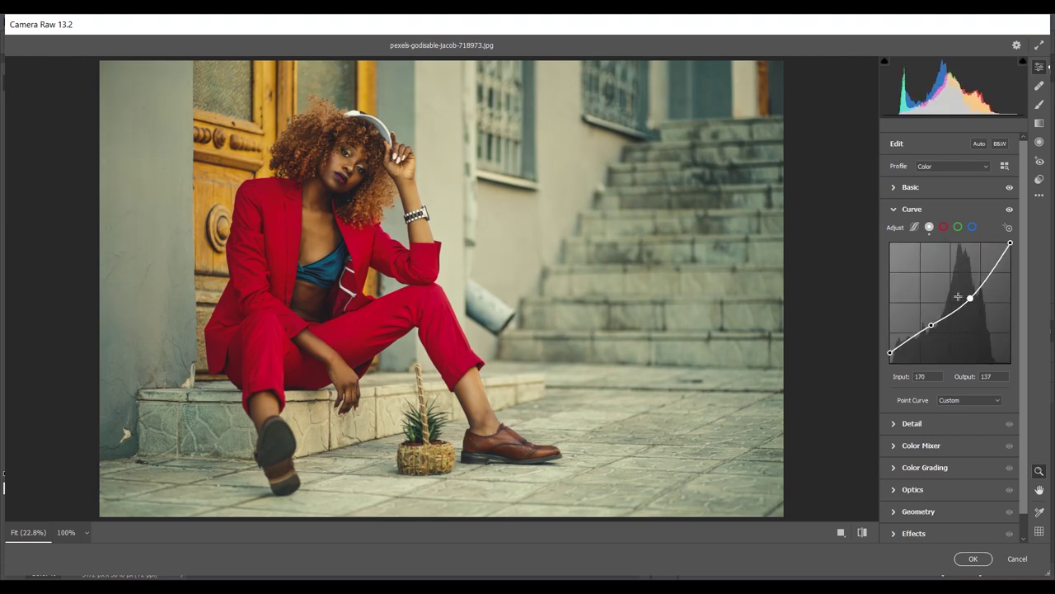
{"action": "key", "text": "Left"}
{"action": "key", "text": "Left"}
{"action": "key", "text": "Up"}
{"action": "key", "text": "Up"}
{"action": "key", "text": "Up"}
{"action": "key", "text": "Up"}
{"action": "key", "text": "Up"}
{"action": "key", "text": "Up"}
{"action": "key", "text": "Up"}
{"action": "key", "text": "Up"}
{"action": "key", "text": "Up"}
{"action": "key", "text": "Up"}
{"action": "key", "text": "Up"}
{"action": "key", "text": "Up"}
{"action": "key", "text": "Down"}
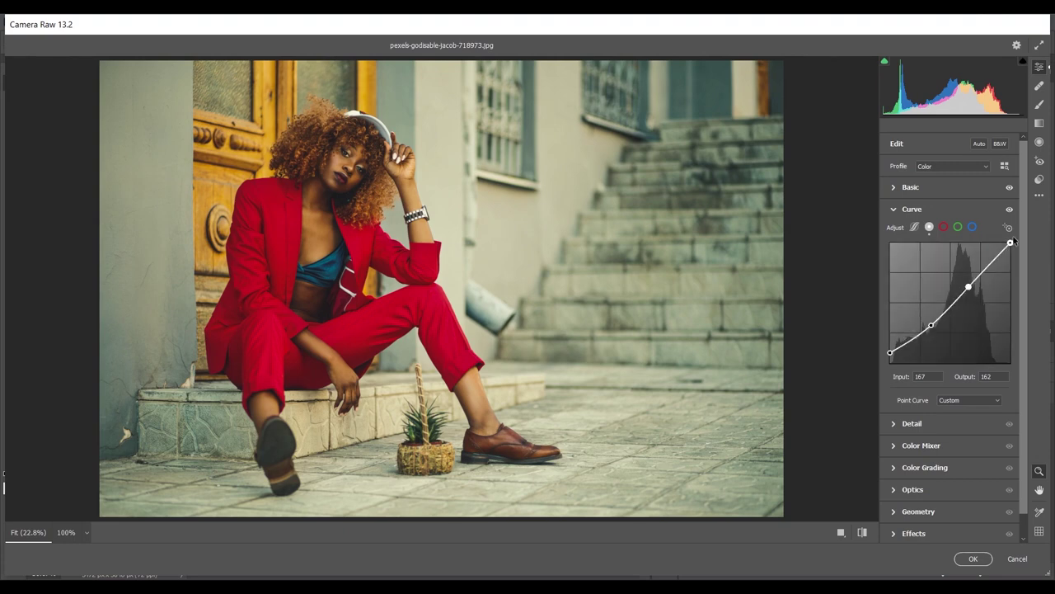
Step: Pull the curve's white endpoint down to output 229
{"action": "left_click_drag", "start_coordinate": [1010, 244], "coordinate": [1018, 250]}
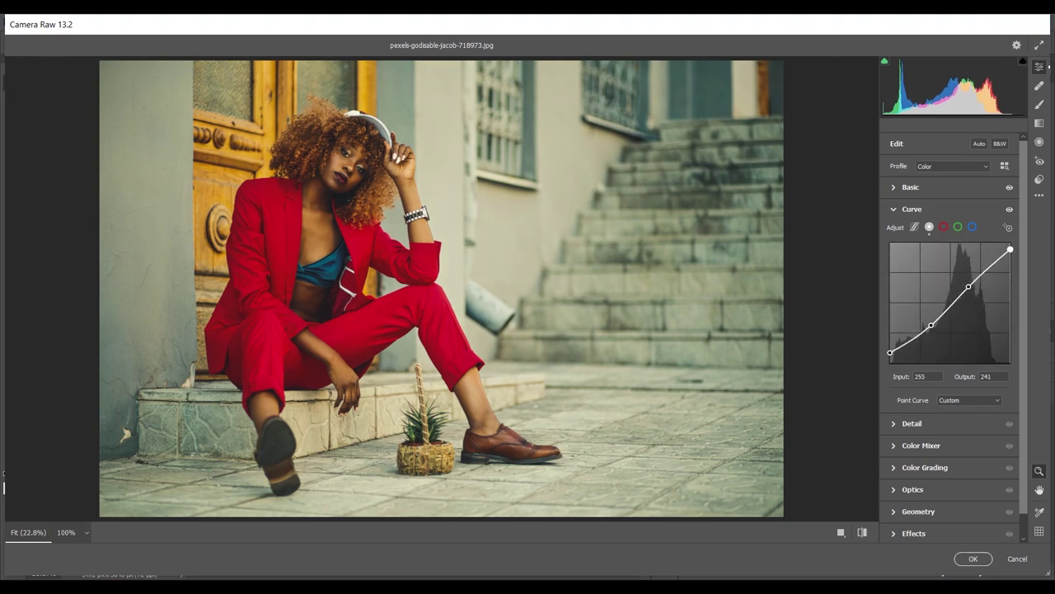
{"action": "key", "text": "shift+Down"}
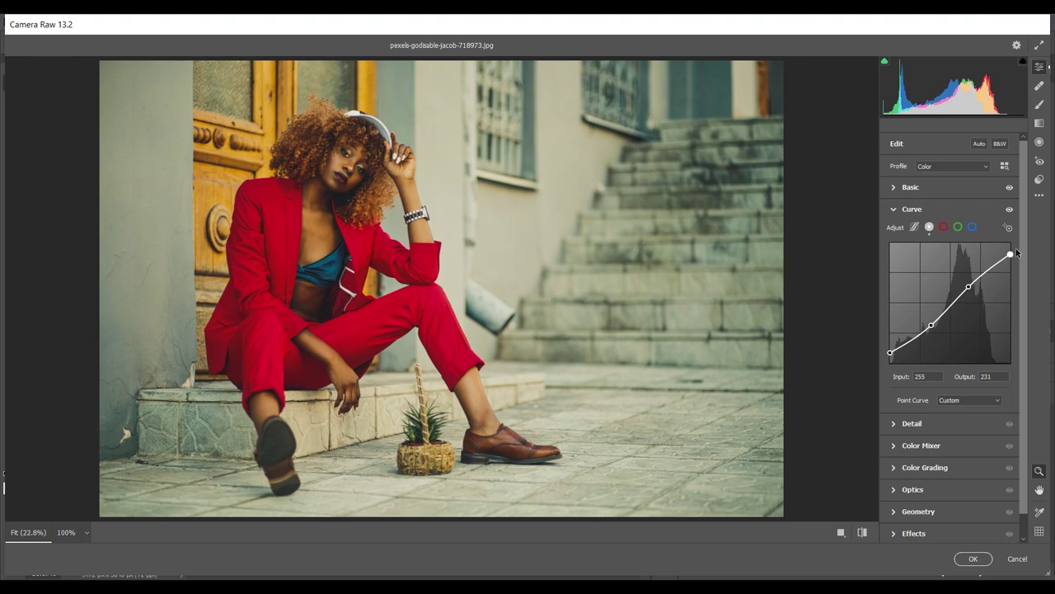
{"action": "key", "text": "Down"}
{"action": "scroll", "coordinate": [961, 314], "scroll_direction": "down", "scroll_amount": 1}
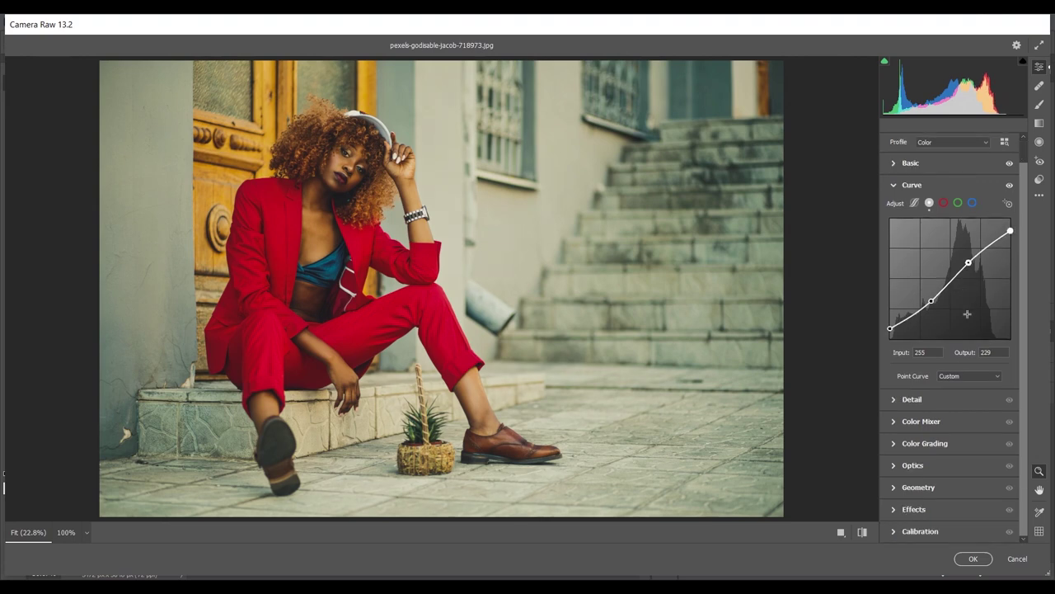
Step: Set Detail sharpening to 20 with Radius 1.0 and Detail 25
{"action": "left_click", "coordinate": [936, 399]}
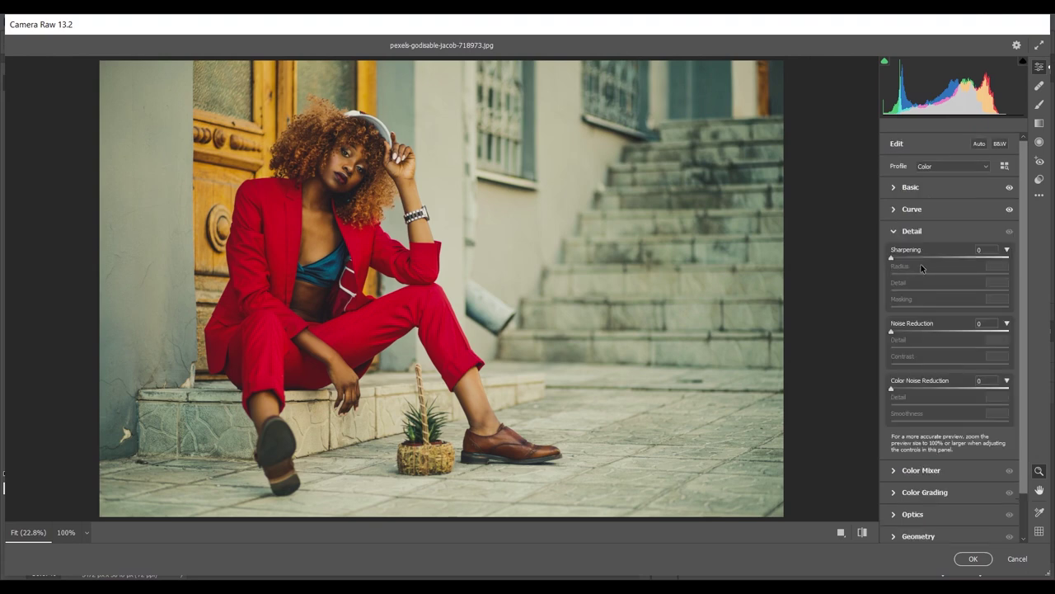
{"action": "left_click_drag", "start_coordinate": [924, 259], "coordinate": [910, 258]}
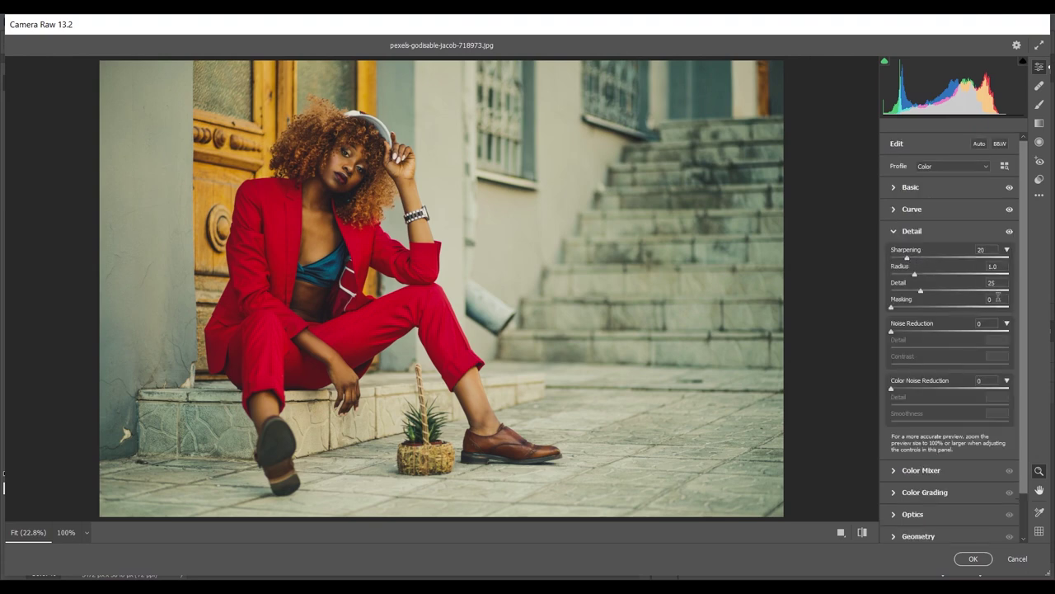
{"action": "scroll", "coordinate": [964, 312], "scroll_direction": "down", "scroll_amount": 2}
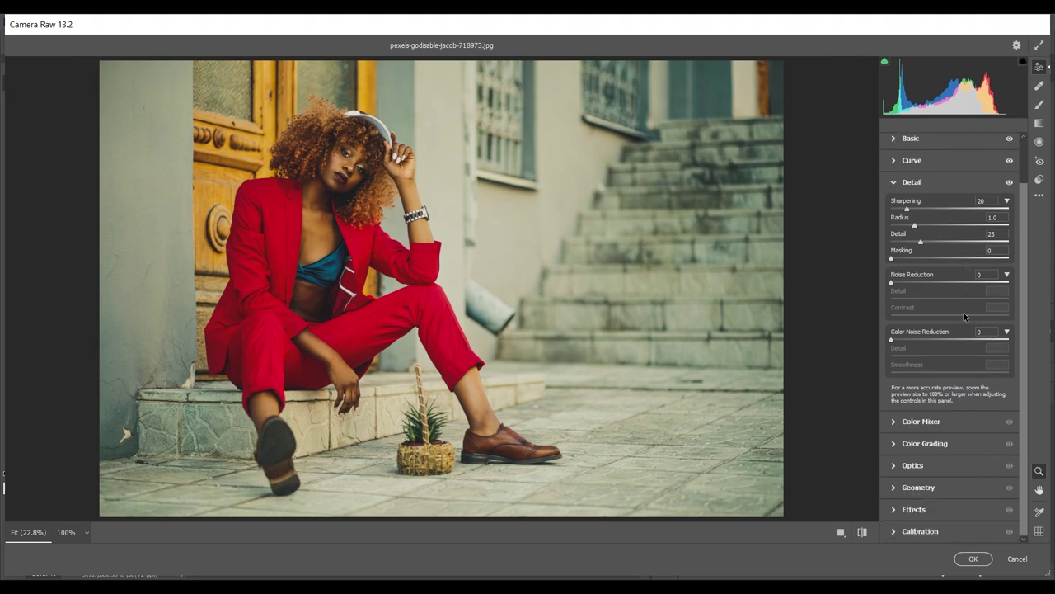
{"action": "left_click", "coordinate": [924, 429]}
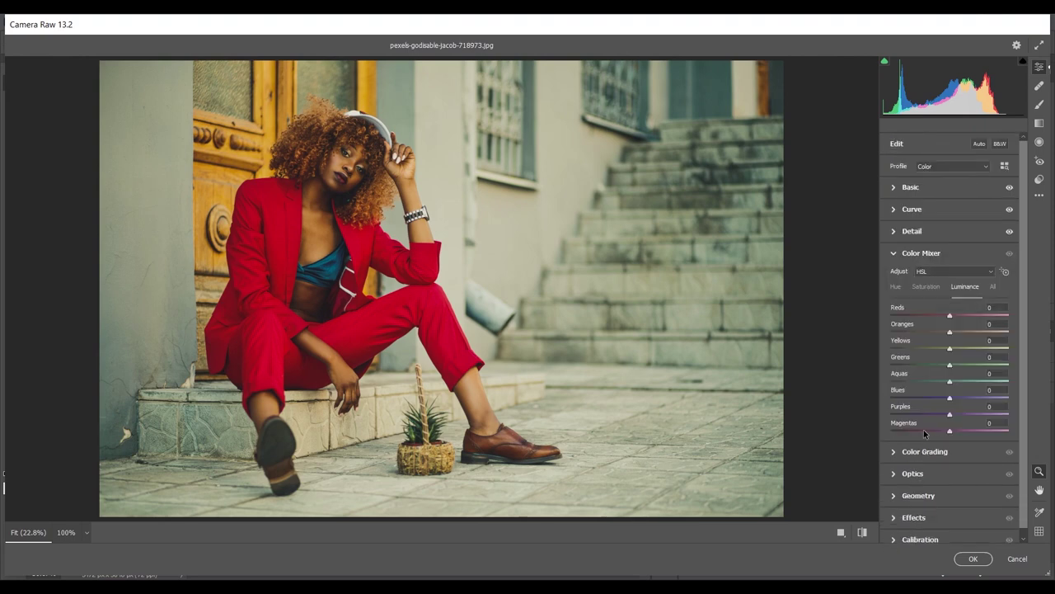
Step: Set HSL hues: Oranges -22, Yellows and Greens -100, Aquas +50, Blues about -30
{"action": "left_click", "coordinate": [896, 286]}
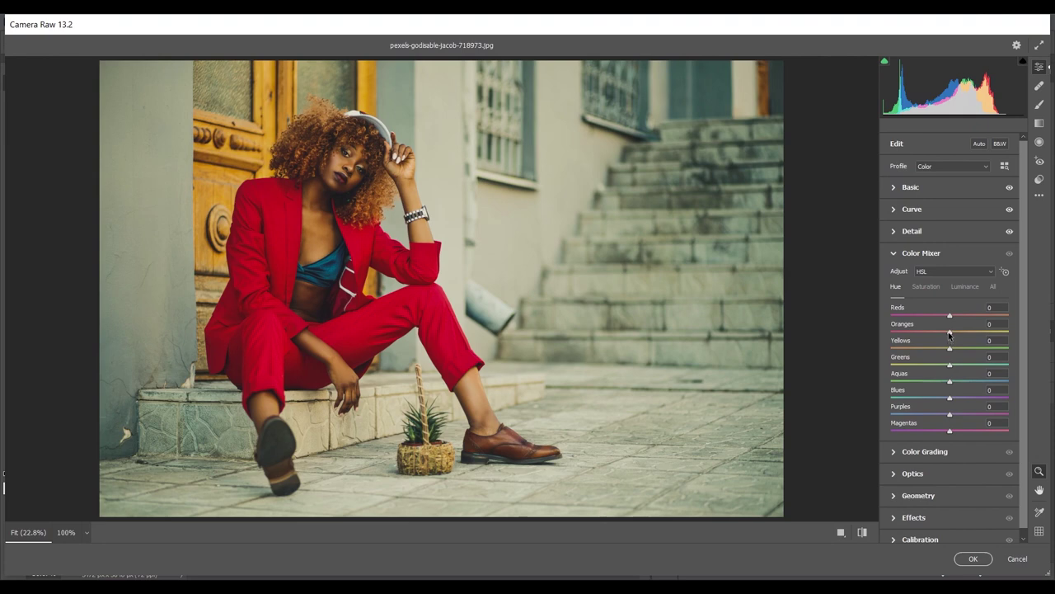
{"action": "left_click_drag", "start_coordinate": [948, 333], "coordinate": [938, 333]}
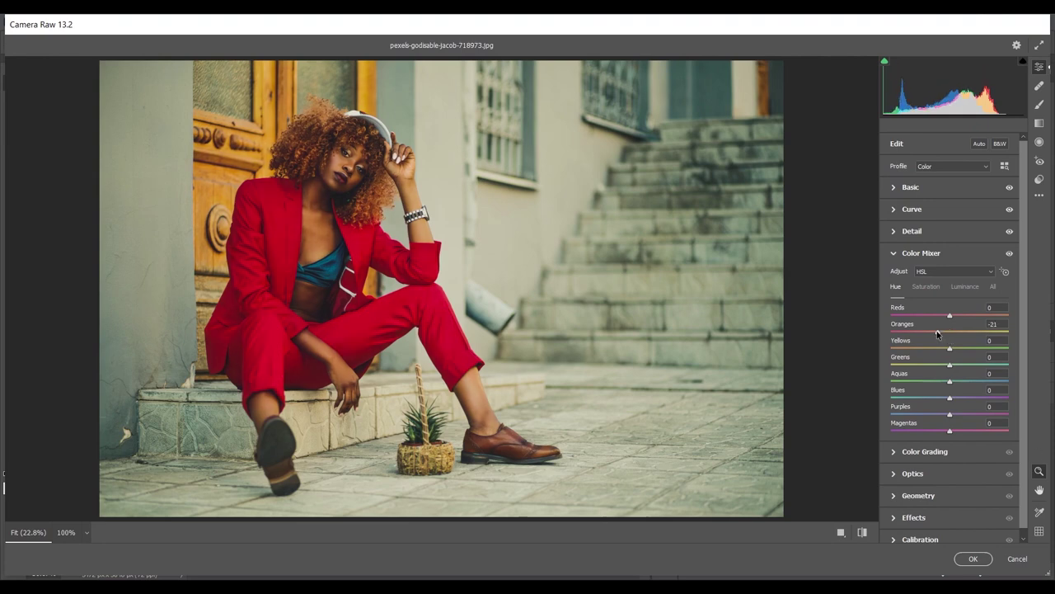
{"action": "left_click_drag", "start_coordinate": [950, 348], "coordinate": [873, 353]}
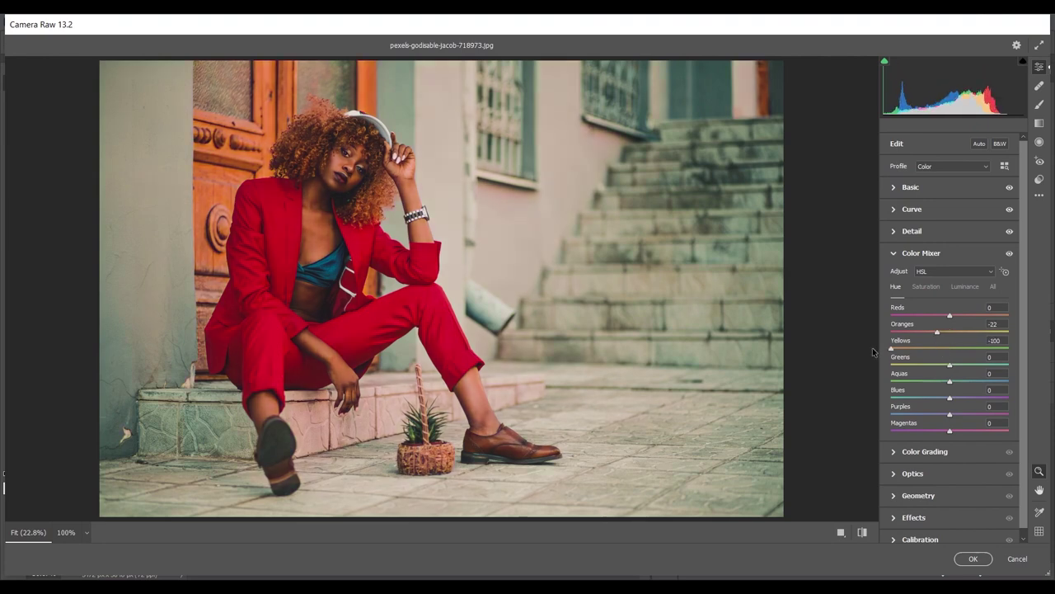
{"action": "left_click_drag", "start_coordinate": [949, 364], "coordinate": [879, 360]}
{"action": "left_click_drag", "start_coordinate": [950, 381], "coordinate": [980, 383]}
{"action": "left_click_drag", "start_coordinate": [925, 403], "coordinate": [934, 401]}
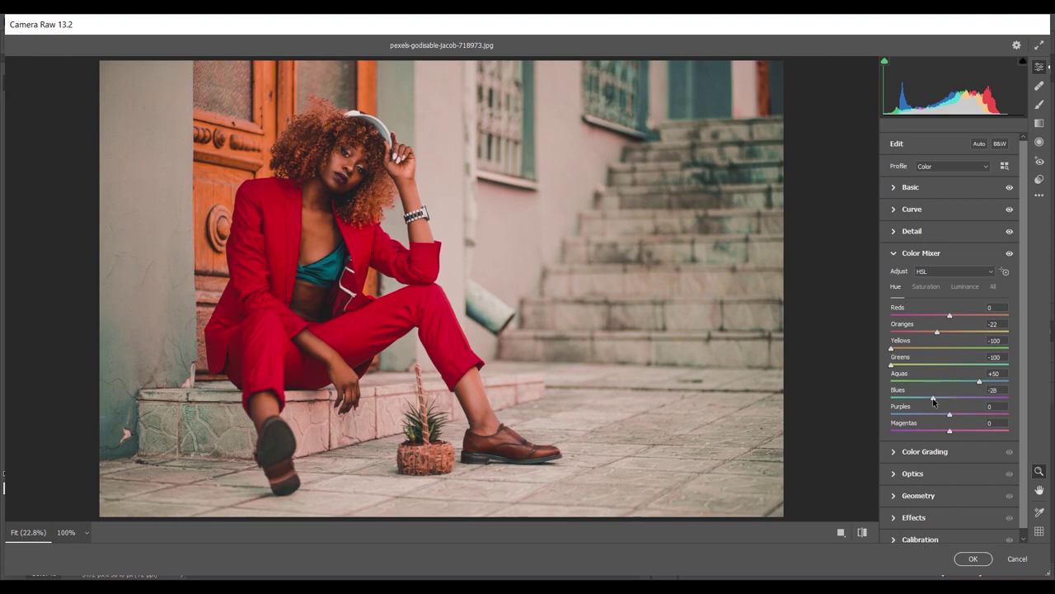
{"action": "left_click_drag", "start_coordinate": [934, 402], "coordinate": [932, 401]}
Step: Set HSL saturation: Oranges -8, Aquas +19, Blues +18
{"action": "left_click", "coordinate": [926, 286]}
{"action": "left_click_drag", "start_coordinate": [950, 331], "coordinate": [945, 333]}
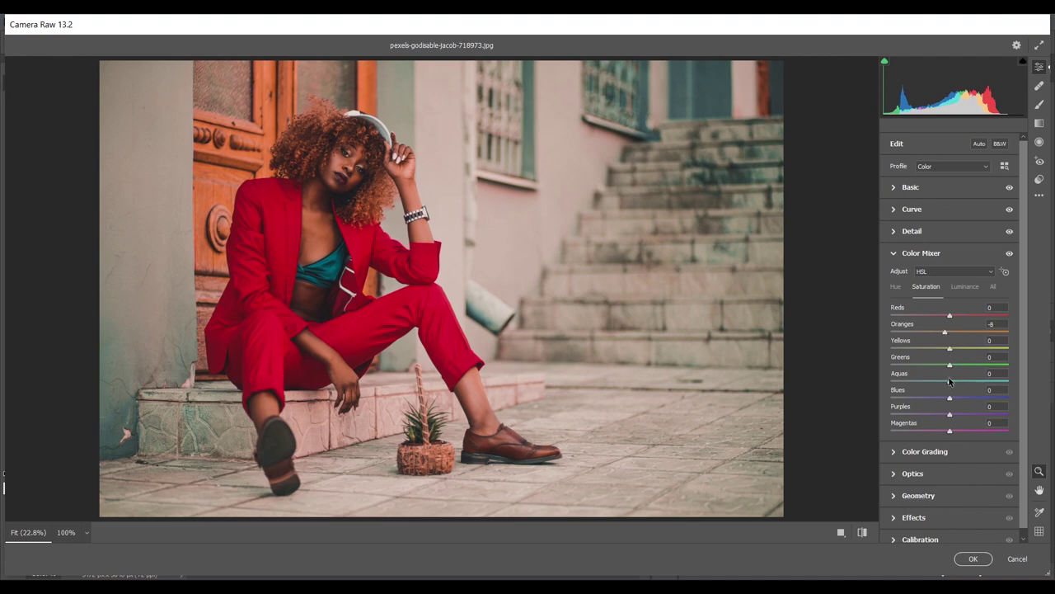
{"action": "left_click_drag", "start_coordinate": [950, 381], "coordinate": [957, 381]}
{"action": "left_click_drag", "start_coordinate": [950, 397], "coordinate": [960, 398]}
Step: Set HSL luminance: Reds +16, Oranges +21, Greens -4, Aquas -7
{"action": "left_click", "coordinate": [964, 287]}
{"action": "left_click_drag", "start_coordinate": [949, 315], "coordinate": [958, 315]}
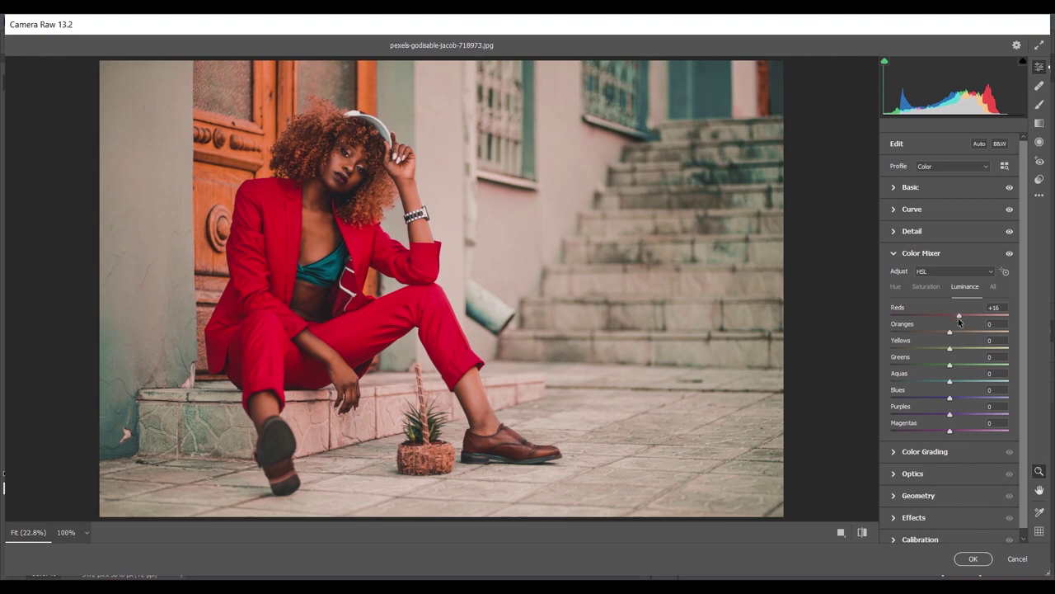
{"action": "left_click_drag", "start_coordinate": [950, 332], "coordinate": [961, 332]}
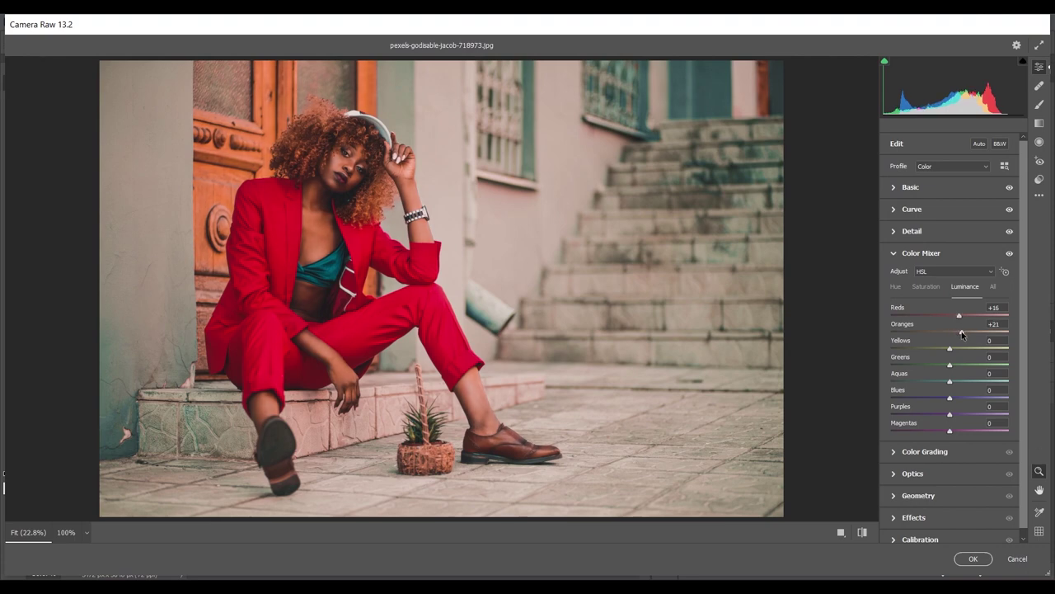
{"action": "left_click_drag", "start_coordinate": [950, 365], "coordinate": [949, 365]}
{"action": "left_click_drag", "start_coordinate": [945, 381], "coordinate": [947, 382]}
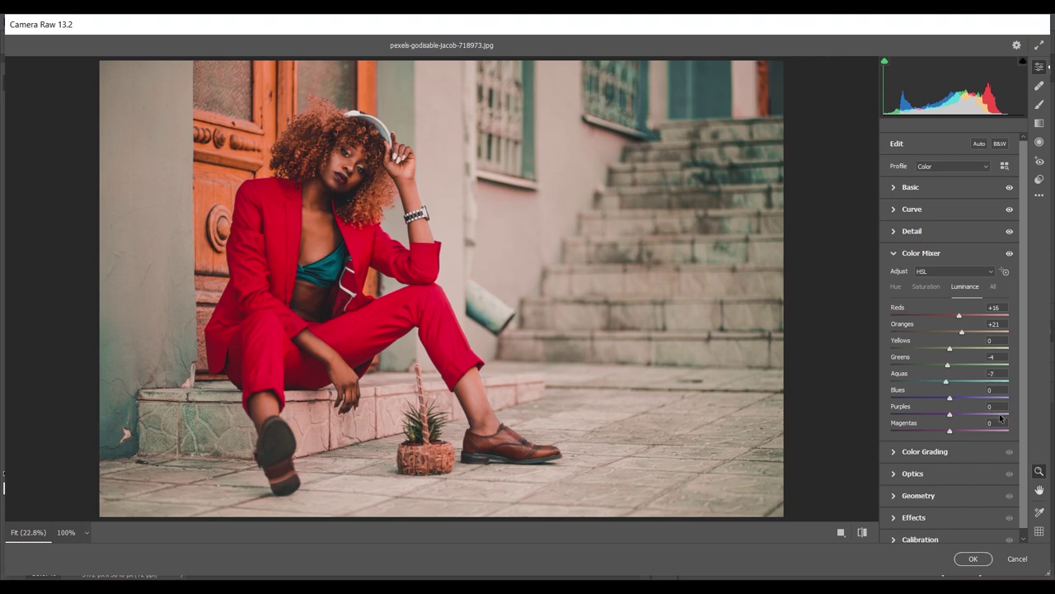
Step: Grade the shadows to Hue 8, Saturation 16, with colour-grading Blending at 100
{"action": "left_click", "coordinate": [938, 452]}
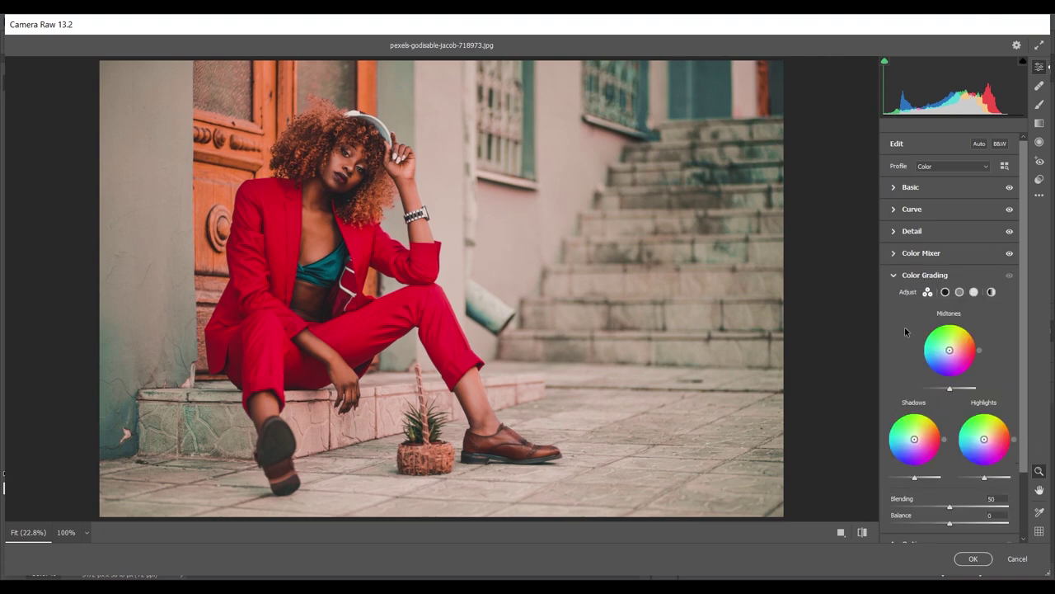
{"action": "left_click", "coordinate": [946, 292]}
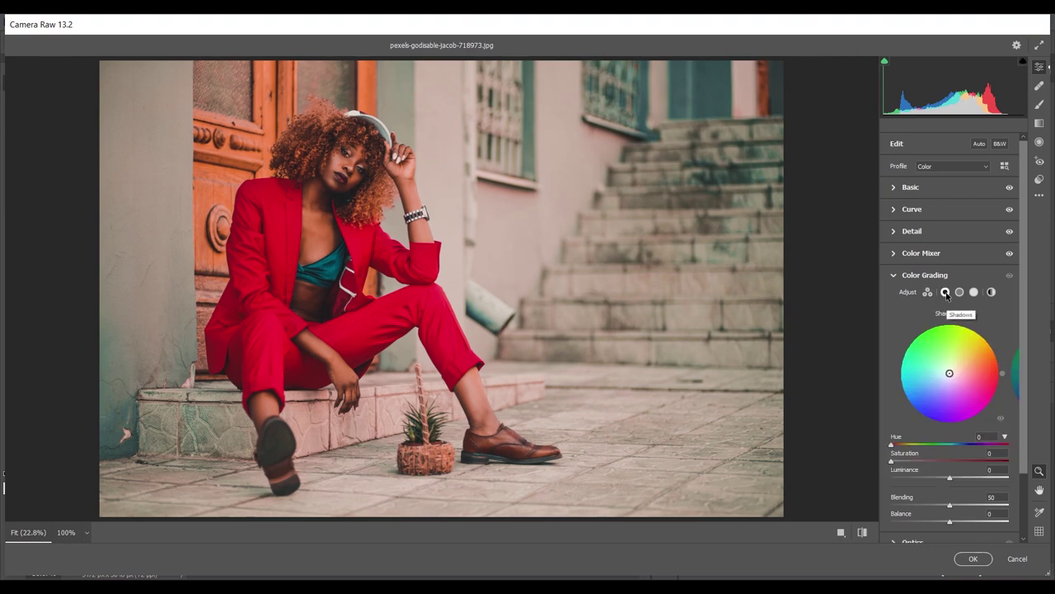
{"action": "mouse_move", "coordinate": [947, 376]}
{"action": "left_mouse_down"}
{"action": "mouse_move", "coordinate": [937, 372]}
{"action": "mouse_move", "coordinate": [953, 374]}
{"action": "left_mouse_up"}
{"action": "left_click", "coordinate": [910, 444]}
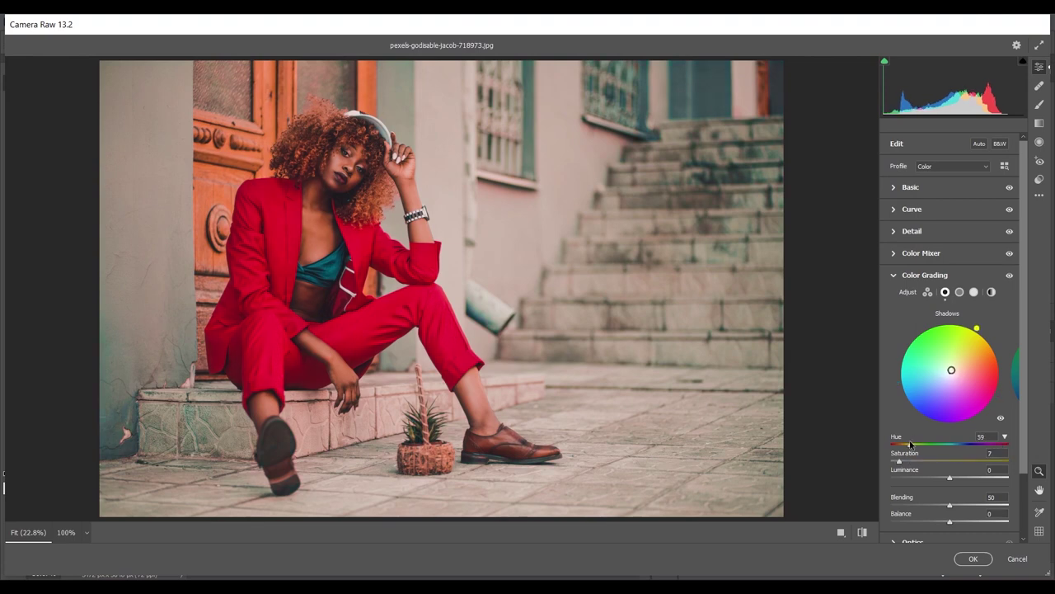
{"action": "left_click_drag", "start_coordinate": [910, 444], "coordinate": [897, 444]}
{"action": "key", "text": "Down"}
{"action": "left_click_drag", "start_coordinate": [950, 504], "coordinate": [1018, 498]}
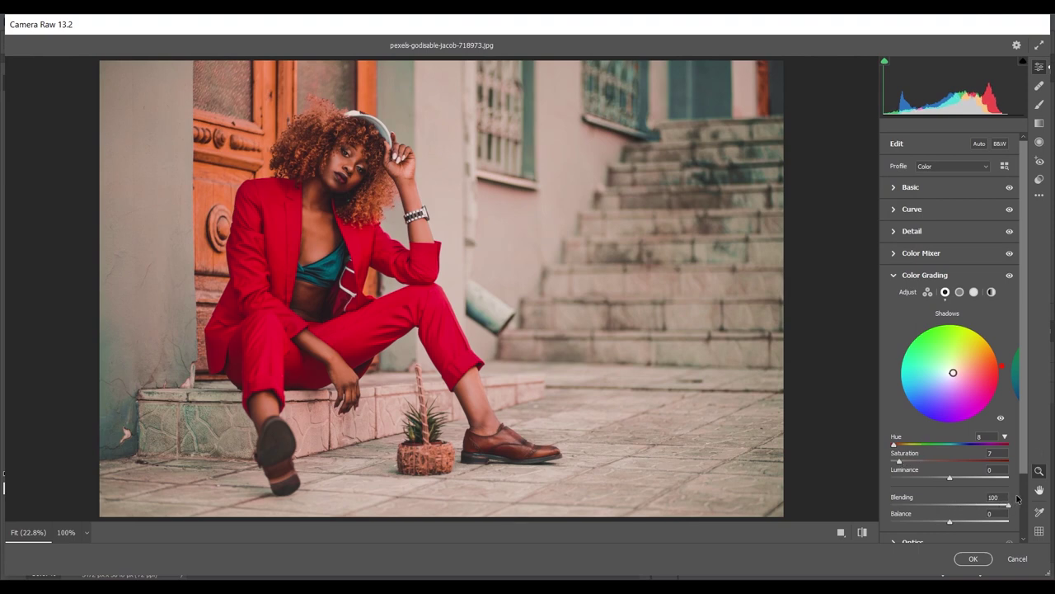
{"action": "left_click_drag", "start_coordinate": [900, 461], "coordinate": [908, 463]}
{"action": "left_click", "coordinate": [904, 458]}
Step: Set the Color Grading highlights wheel to Hue 180 and Saturation 35
{"action": "left_click", "coordinate": [976, 294]}
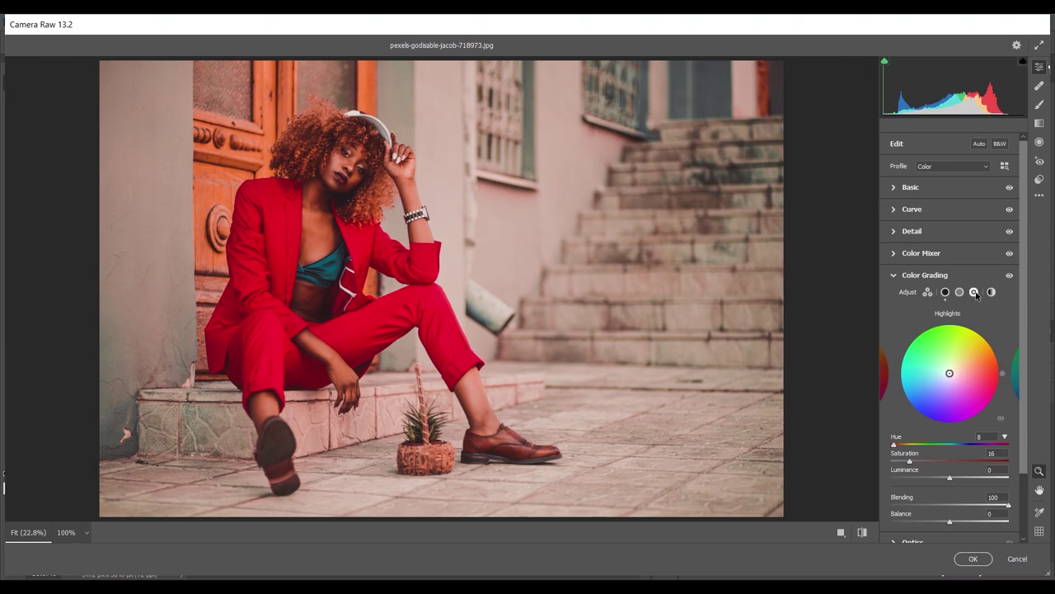
{"action": "left_click_drag", "start_coordinate": [949, 372], "coordinate": [932, 392]}
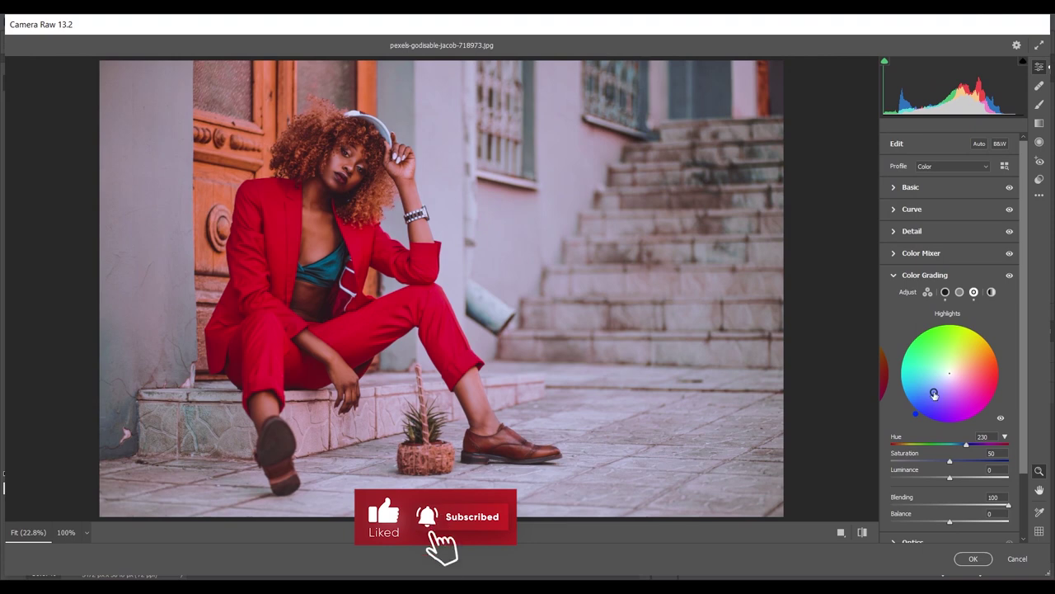
{"action": "left_click_drag", "start_coordinate": [965, 444], "coordinate": [950, 445]}
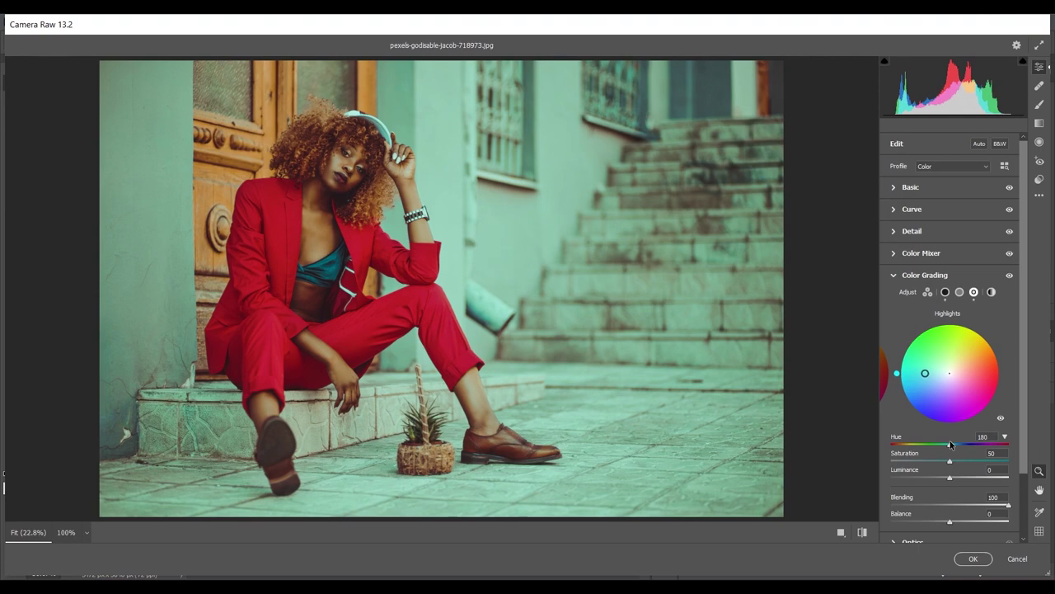
{"action": "mouse_move", "coordinate": [949, 460]}
{"action": "left_mouse_down"}
{"action": "mouse_move", "coordinate": [911, 461]}
{"action": "mouse_move", "coordinate": [926, 461]}
{"action": "left_mouse_up"}
{"action": "key", "text": "Up"}
{"action": "key", "text": "Up"}
{"action": "key", "text": "Up"}
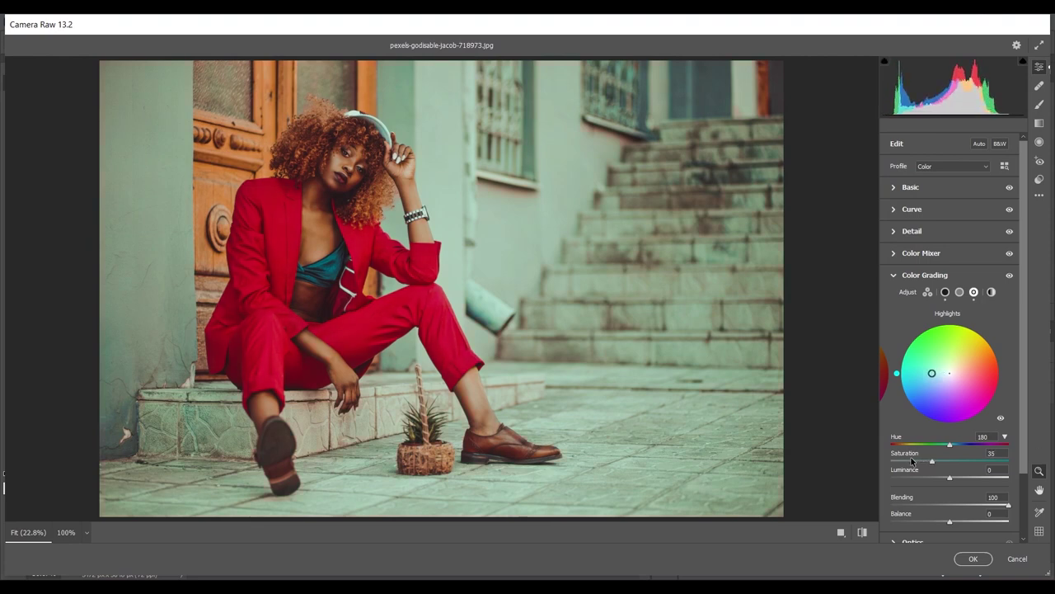
{"action": "scroll", "coordinate": [901, 422], "scroll_direction": "down", "scroll_amount": 3}
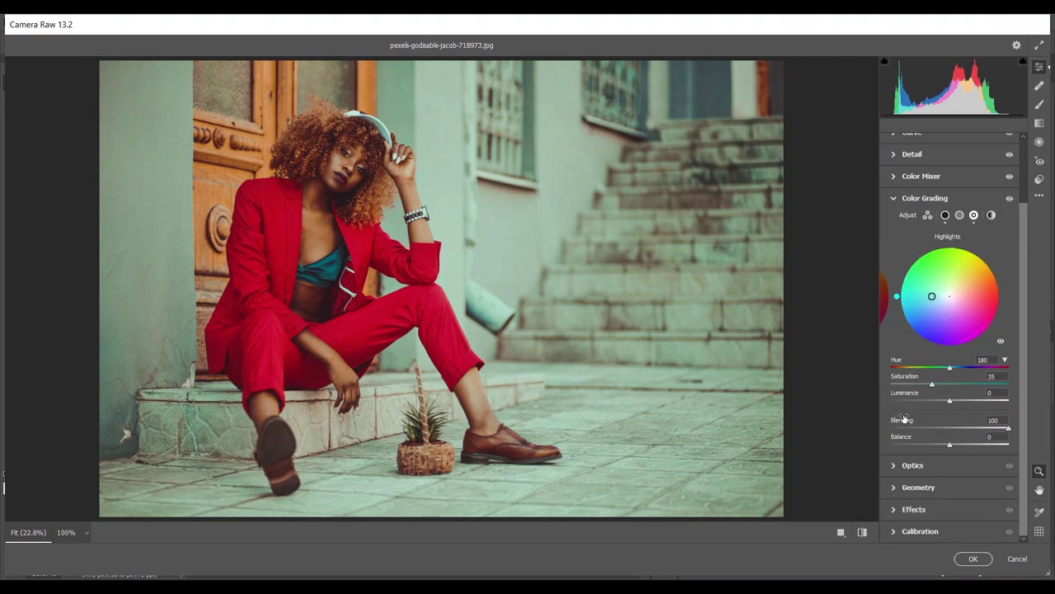
Step: Set Calibration: Shadows Tint +4, Red Hue +13 and Saturation +4, Green Hue -13, Blue Hue -21
{"action": "left_click", "coordinate": [919, 531]}
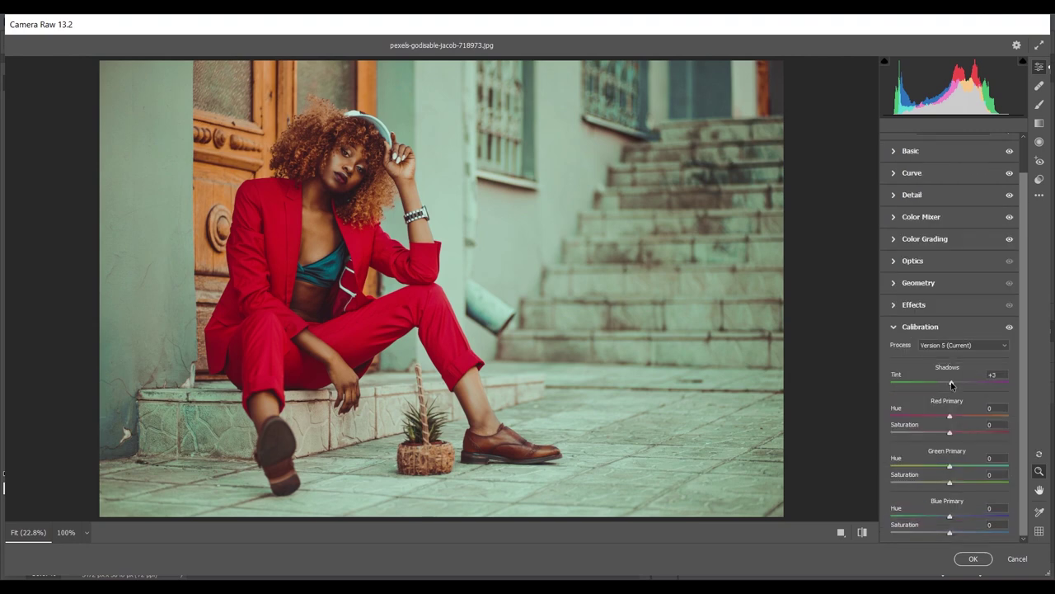
{"action": "left_click_drag", "start_coordinate": [950, 432], "coordinate": [958, 418]}
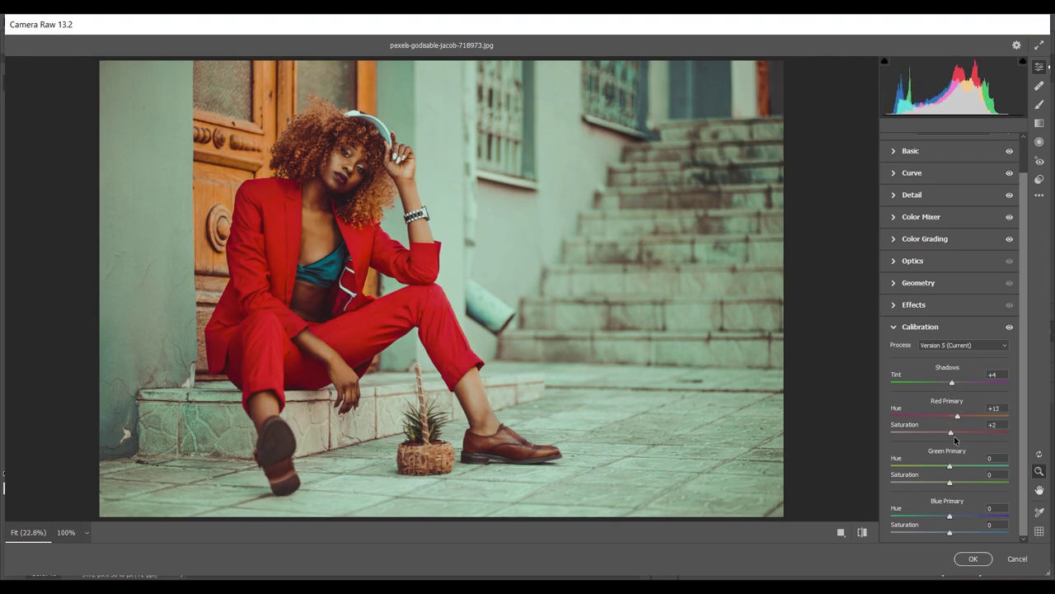
{"action": "left_click_drag", "start_coordinate": [952, 434], "coordinate": [953, 434]}
{"action": "mouse_move", "coordinate": [950, 466]}
{"action": "left_mouse_down"}
{"action": "mouse_move", "coordinate": [935, 467]}
{"action": "mouse_move", "coordinate": [945, 469]}
{"action": "left_mouse_up"}
{"action": "left_click_drag", "start_coordinate": [945, 467], "coordinate": [943, 467]}
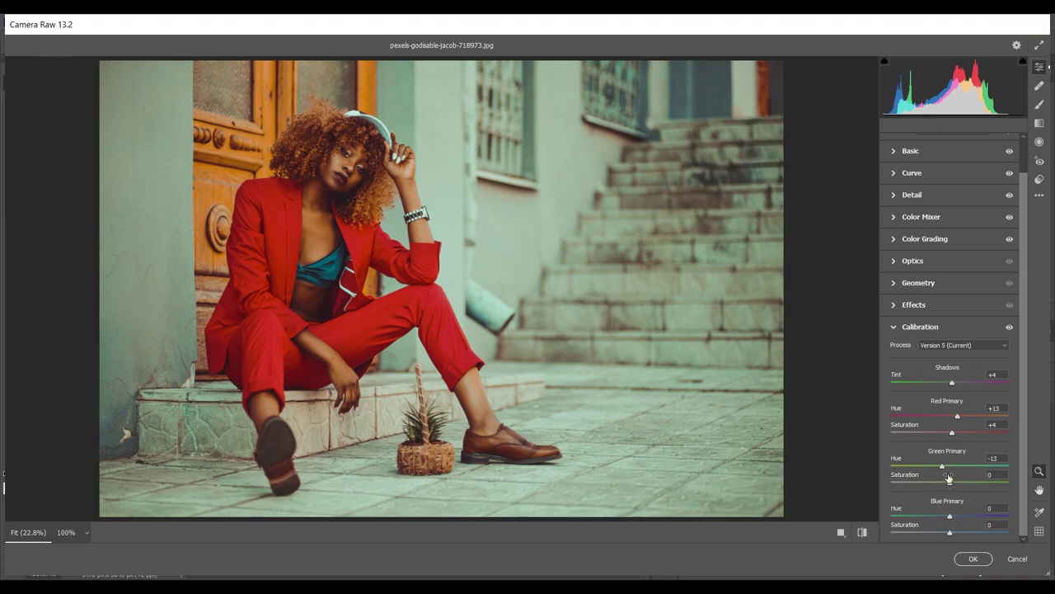
{"action": "left_click_drag", "start_coordinate": [934, 517], "coordinate": [936, 517]}
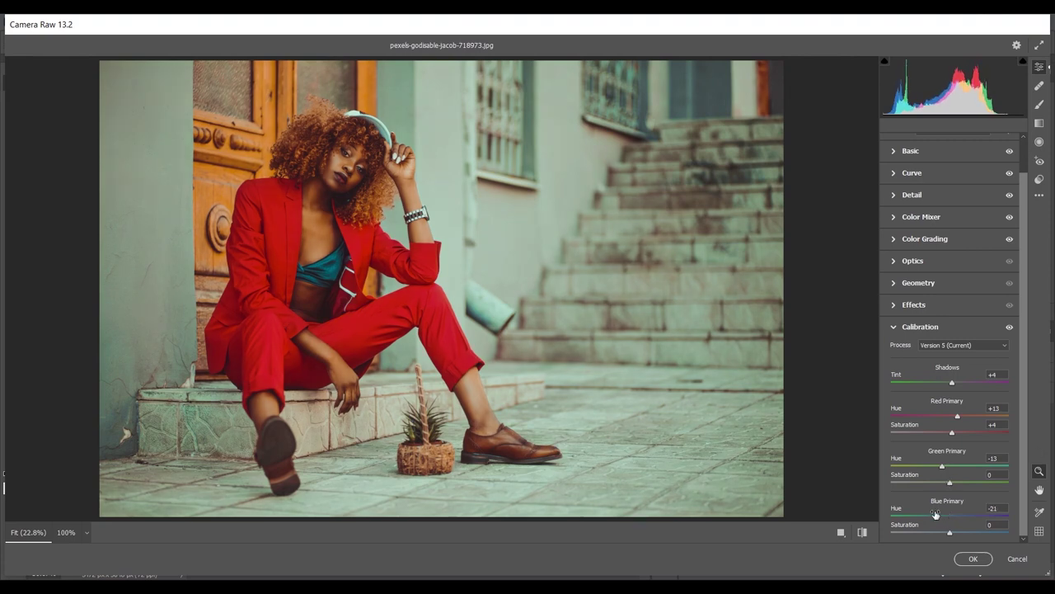
Step: Collapse Calibration and show a side-by-side before/after comparison
{"action": "left_click", "coordinate": [925, 329]}
{"action": "key", "text": "q"}
{"action": "scroll", "coordinate": [563, 233], "scroll_direction": "up", "scroll_amount": 3}
Step: Commit the teal Camera Raw grade on Layer 1, compare it, then duplicate the convertible photo's background
{"action": "mouse_move", "coordinate": [690, 189]}
{"action": "left_mouse_down"}
{"action": "mouse_move", "coordinate": [759, 182]}
{"action": "mouse_move", "coordinate": [726, 165]}
{"action": "left_mouse_up"}
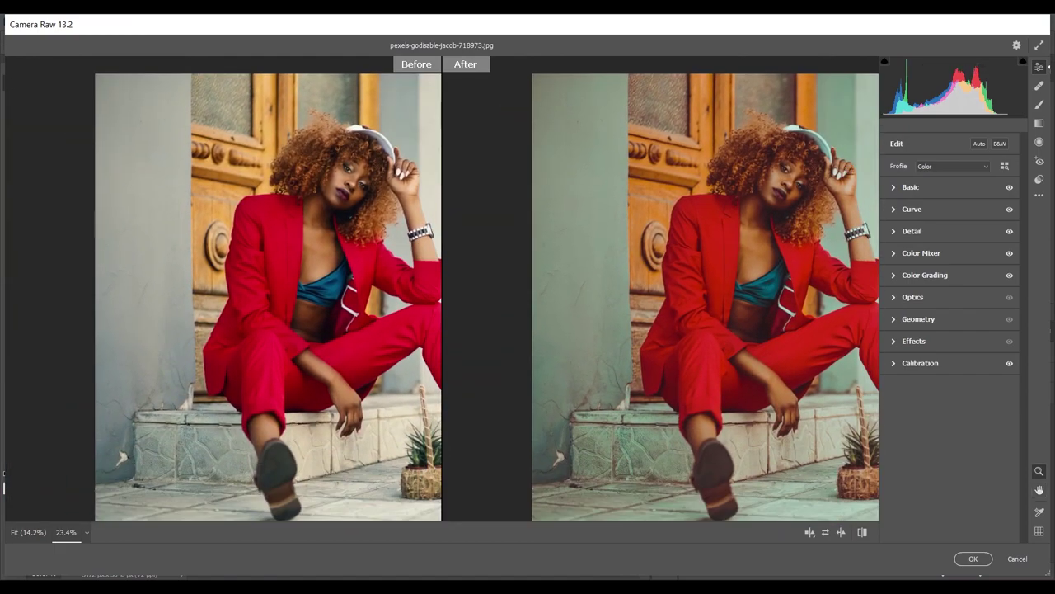
{"action": "left_click", "coordinate": [973, 559]}
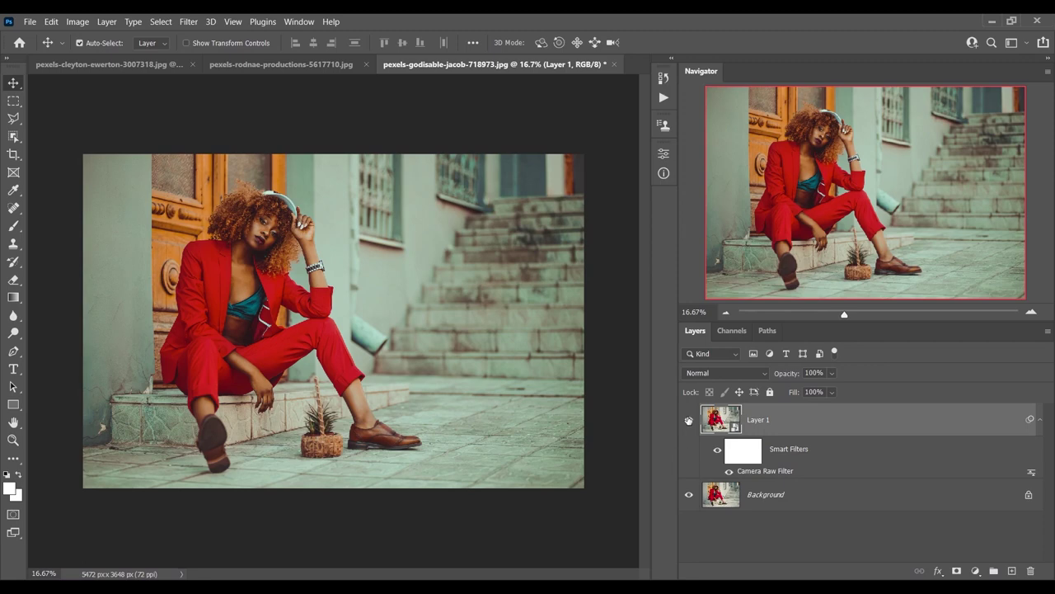
{"action": "left_click", "coordinate": [689, 420]}
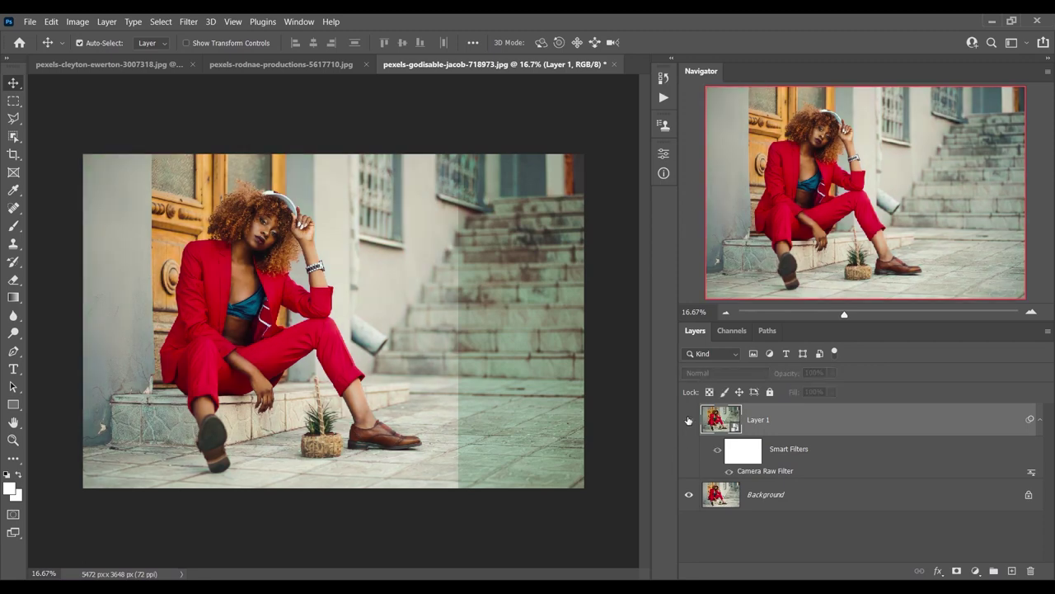
{"action": "left_click", "coordinate": [689, 420]}
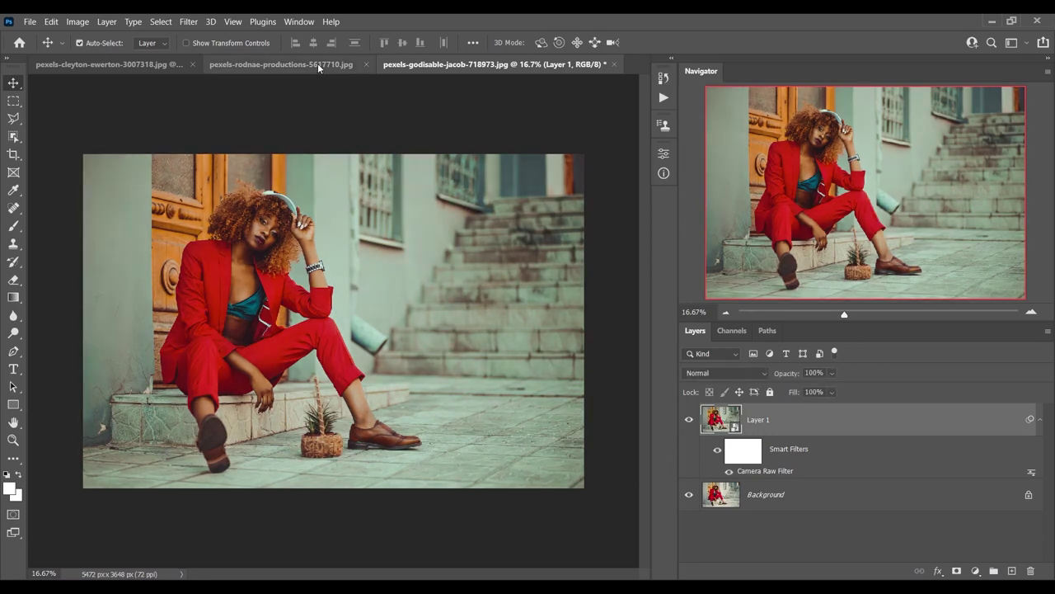
{"action": "left_click", "coordinate": [317, 64]}
{"action": "key", "text": "ctrl+j"}
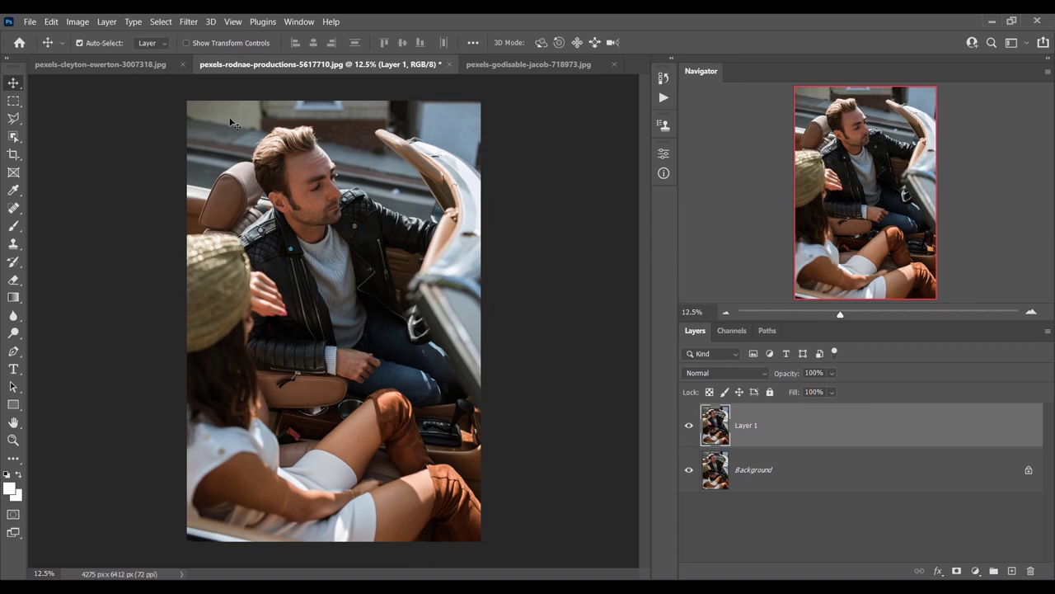
Step: Reapply the last Camera Raw filter to the convertible photo's Layer 1 and compare before and after
{"action": "left_click", "coordinate": [189, 22]}
{"action": "left_click", "coordinate": [210, 36]}
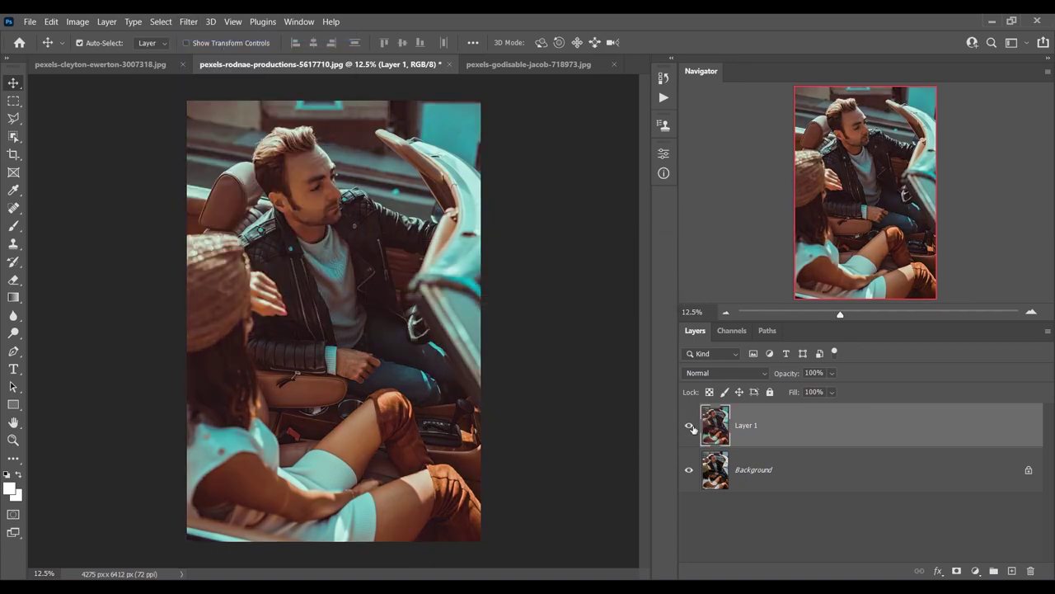
{"action": "left_click", "coordinate": [690, 426]}
{"action": "left_click", "coordinate": [689, 426]}
{"action": "left_click", "coordinate": [148, 72]}
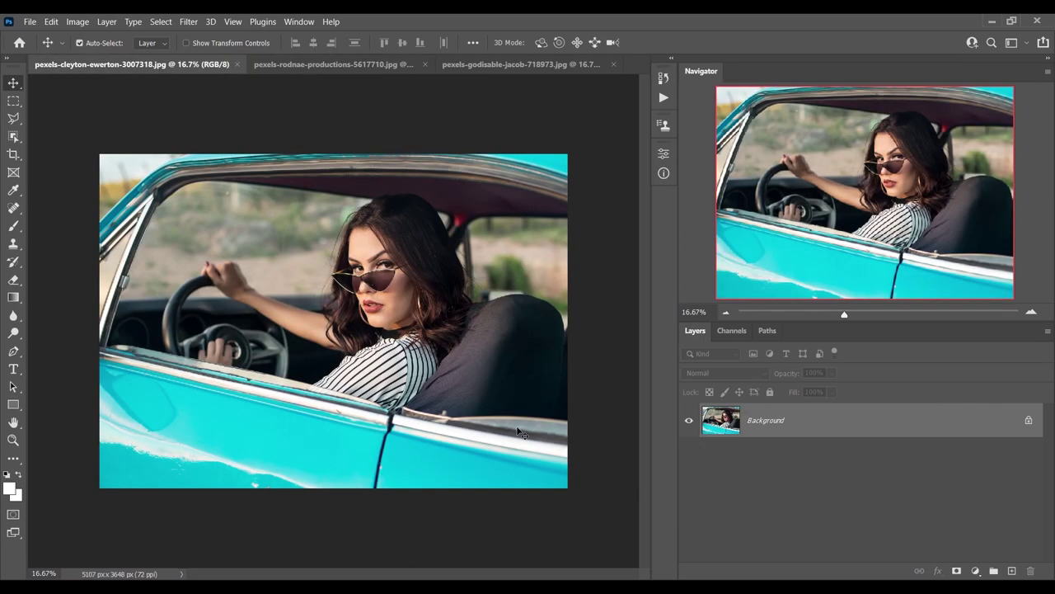
Step: Duplicate the turquoise-car portrait's background and reapply the last Camera Raw teal grade to it
{"action": "key", "text": "ctrl+j"}
{"action": "left_click", "coordinate": [188, 21]}
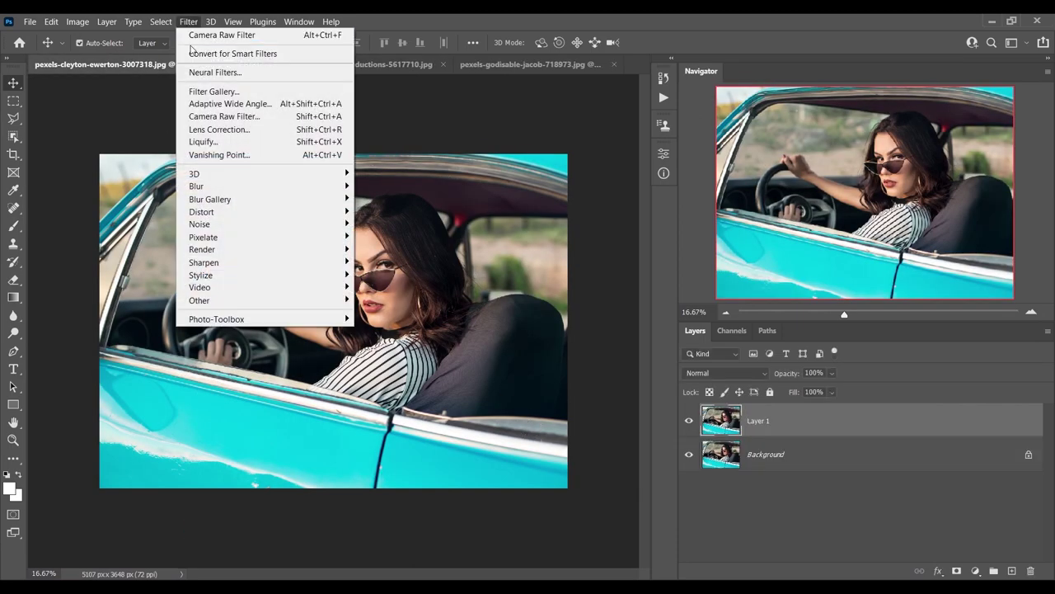
{"action": "left_click", "coordinate": [202, 34]}
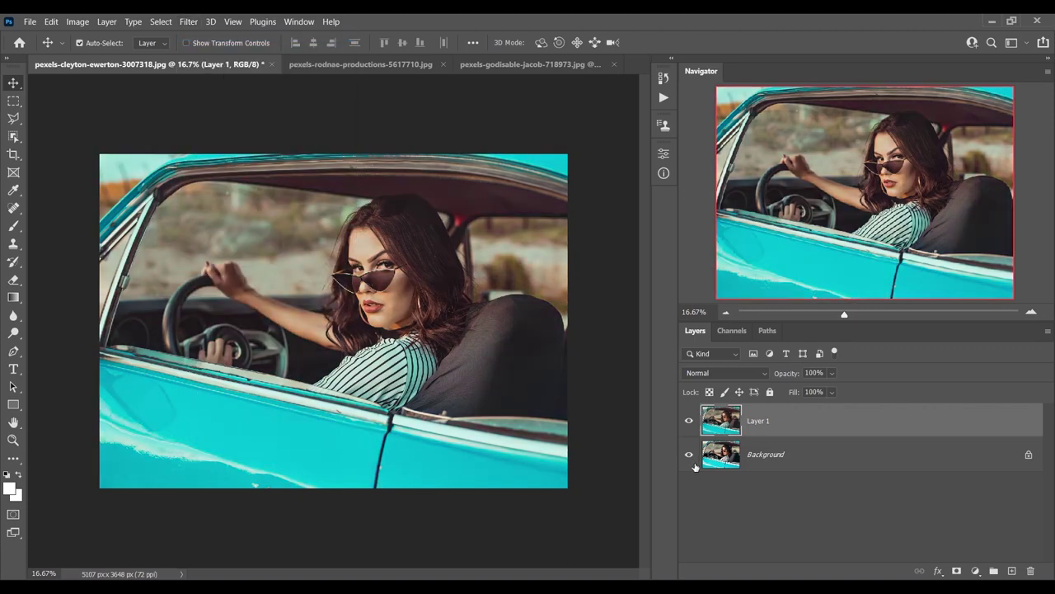
{"action": "left_click", "coordinate": [687, 421]}
{"action": "left_click", "coordinate": [355, 63]}
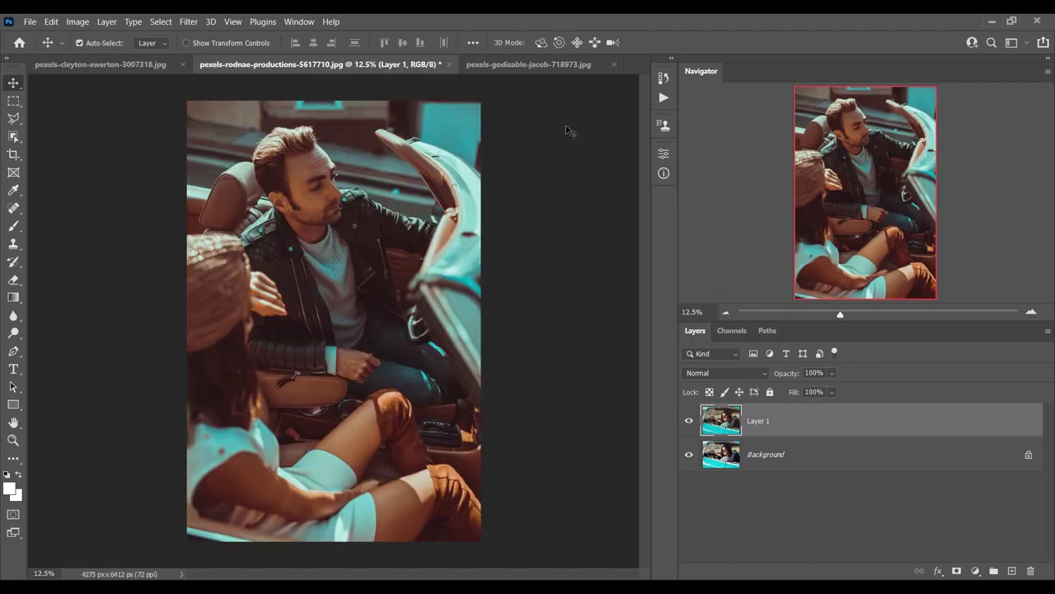